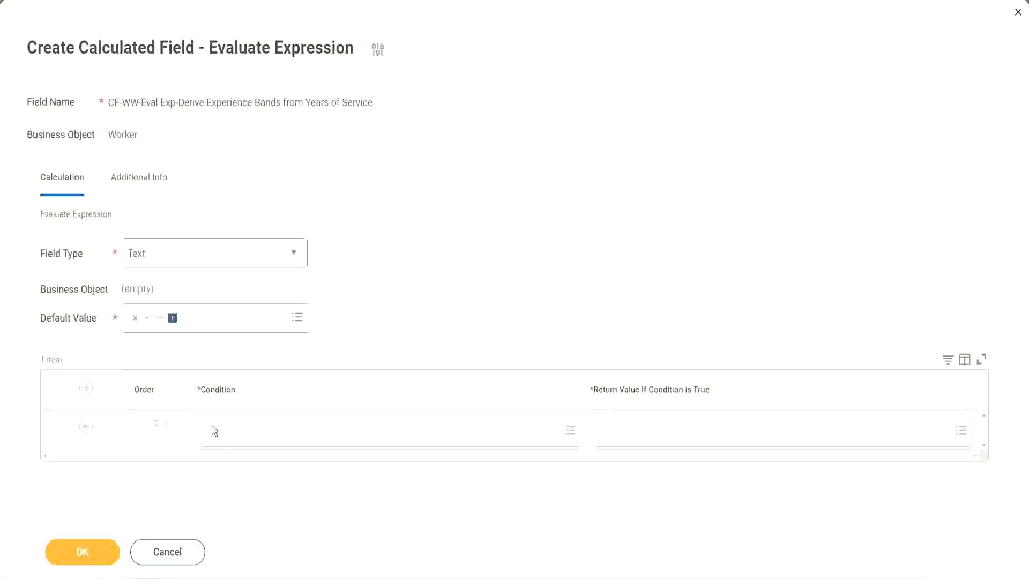
Step: Copy the Field 1 name 'CF-WW-TF-Length of Service between 0 and 7 years' from Notepad++ line 13 and return to Workday
click(243, 431)
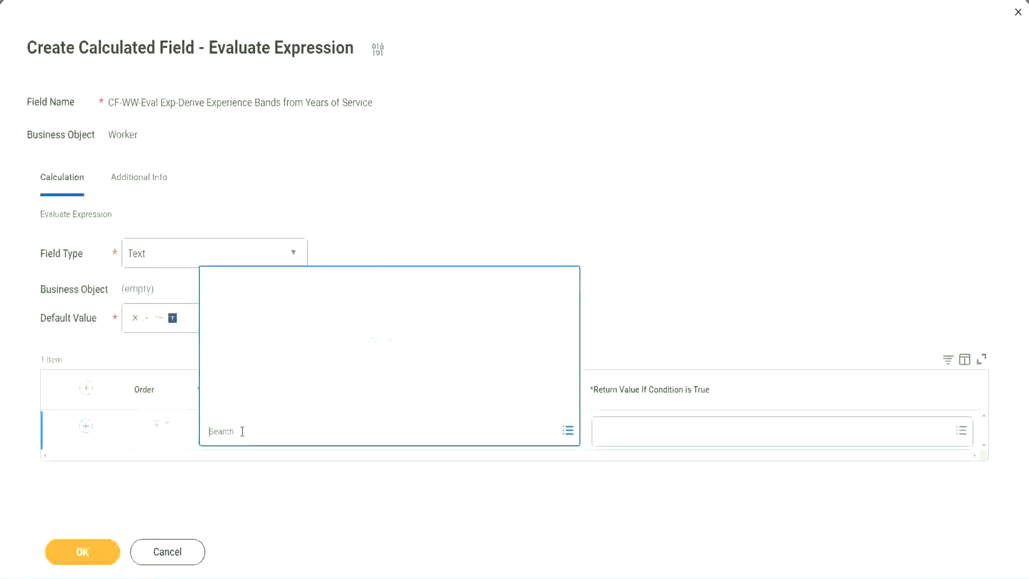
click(394, 239)
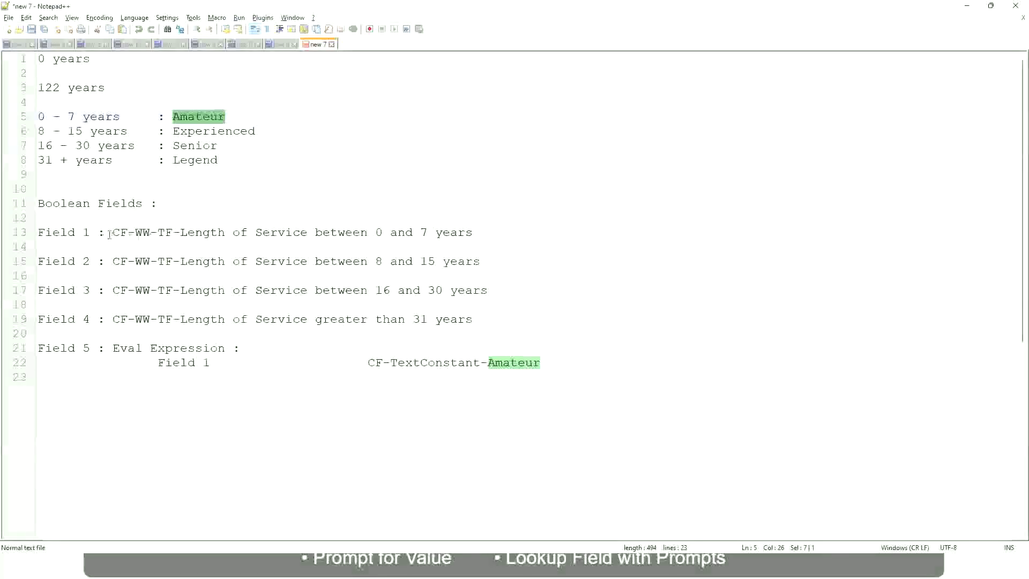
click(112, 232)
key(shift+Right)
key(shift+Right)
drag(178, 234, 474, 236)
key(ctrl+c)
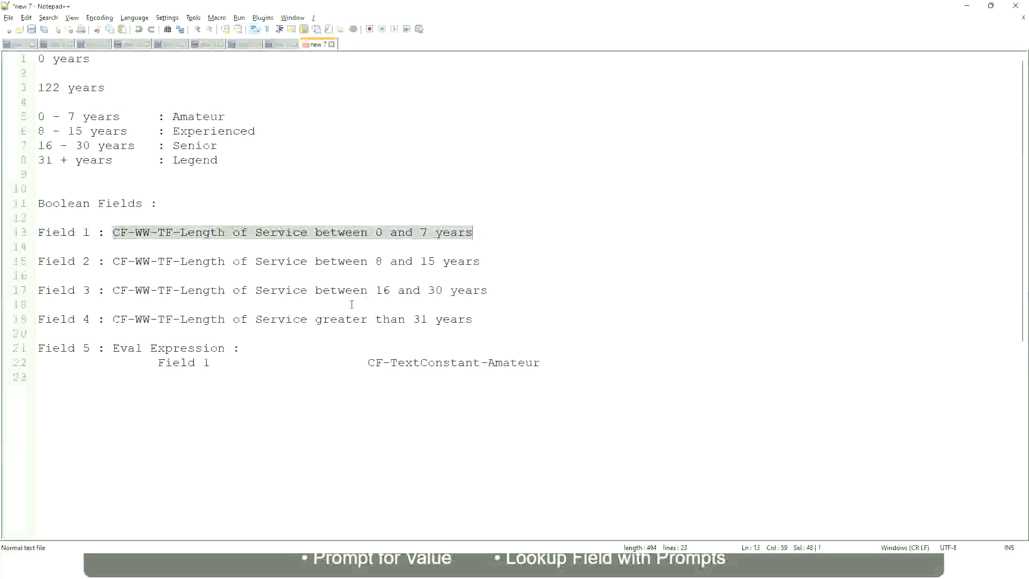
key(alt+Tab)
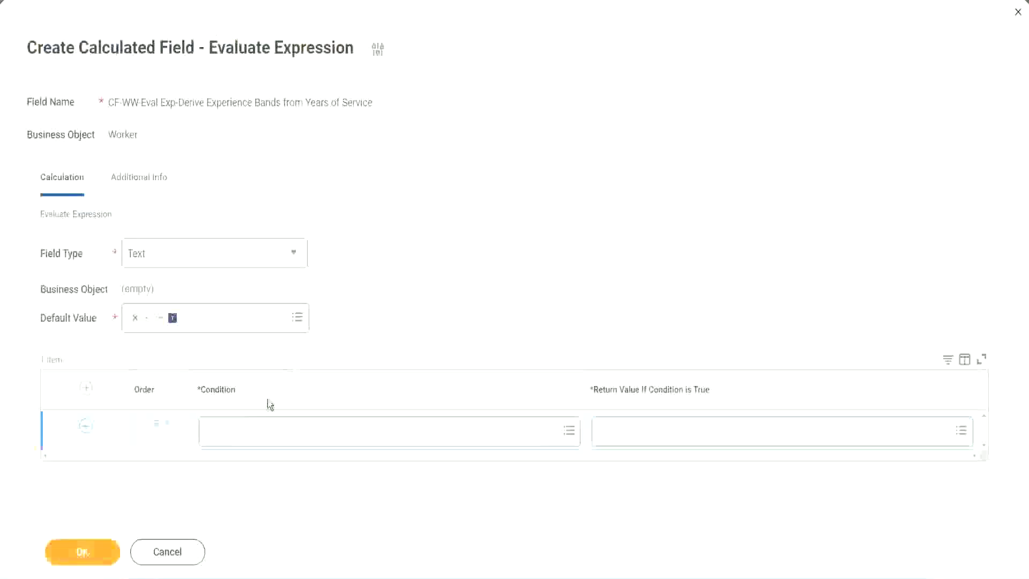
Step: Paste and search the copied name to set the first row's Condition to CF-WW-TF-Length of Service between 0 and 7 years
click(262, 436)
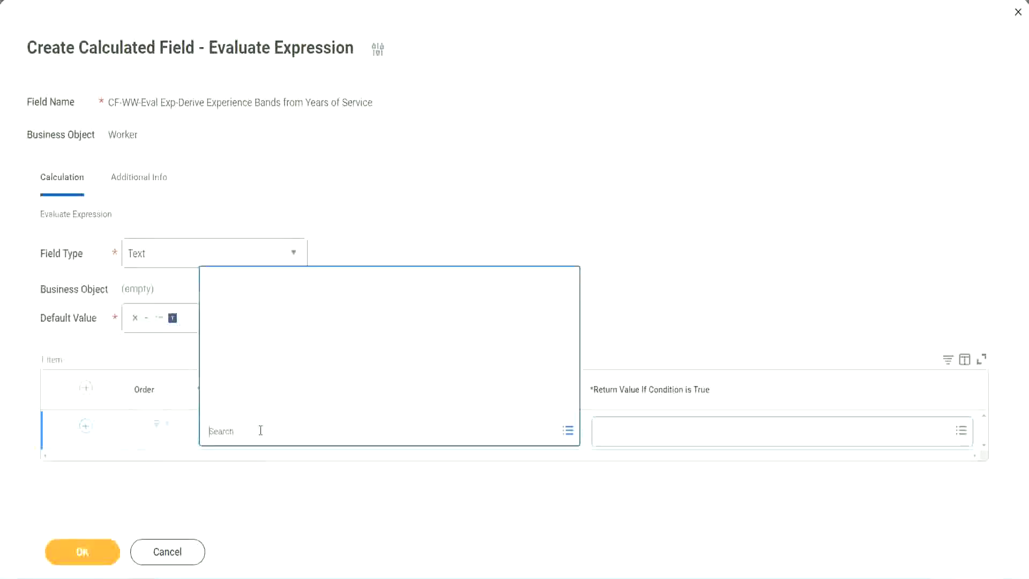
key(ctrl+v)
key(Return)
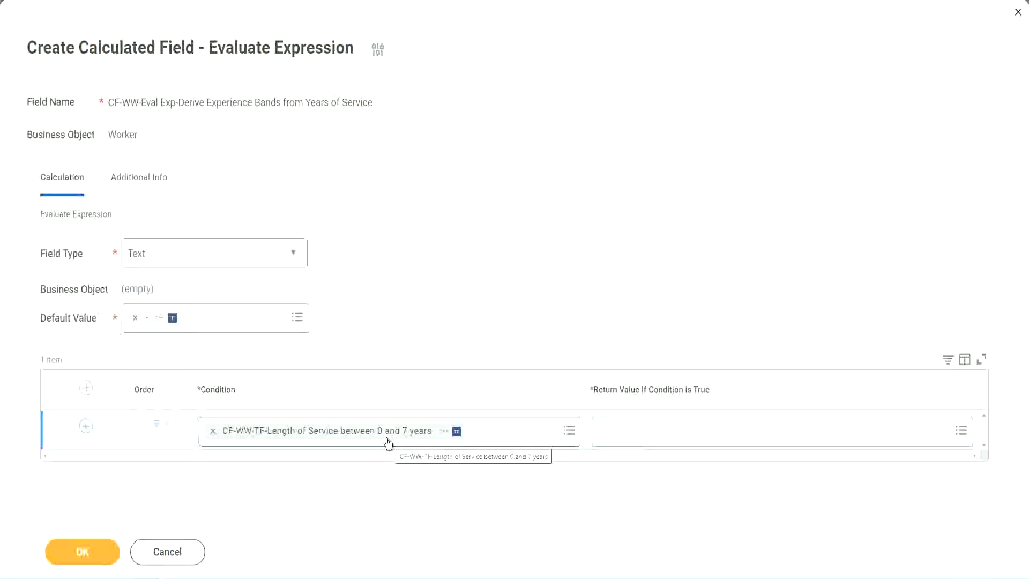
click(668, 435)
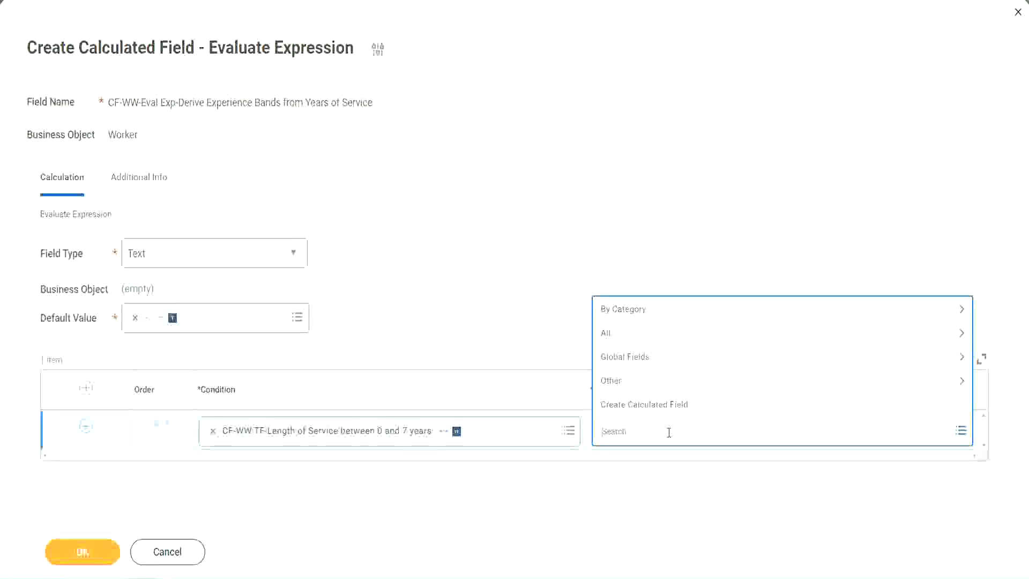
click(595, 263)
click(620, 438)
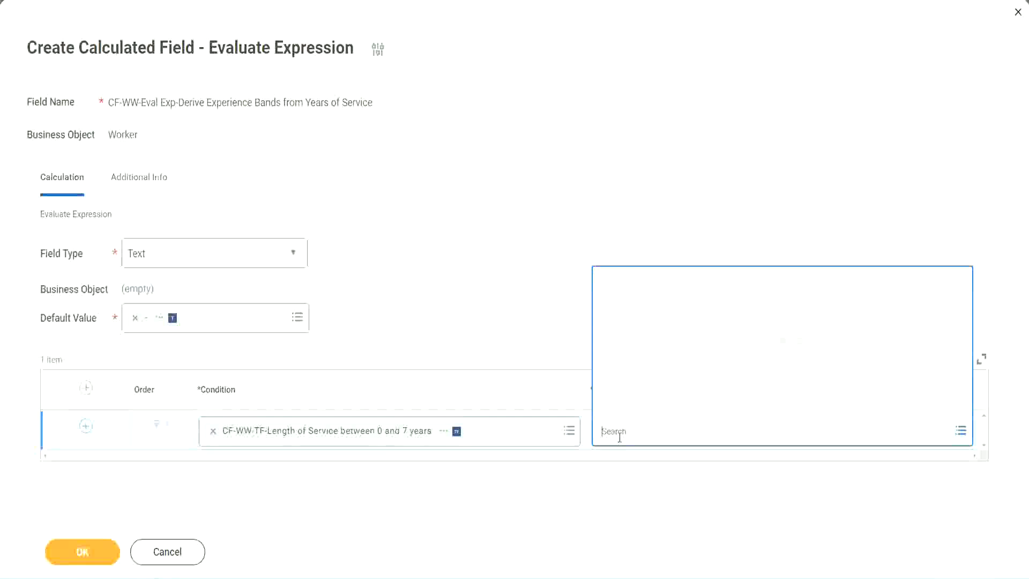
text(Amaterue)
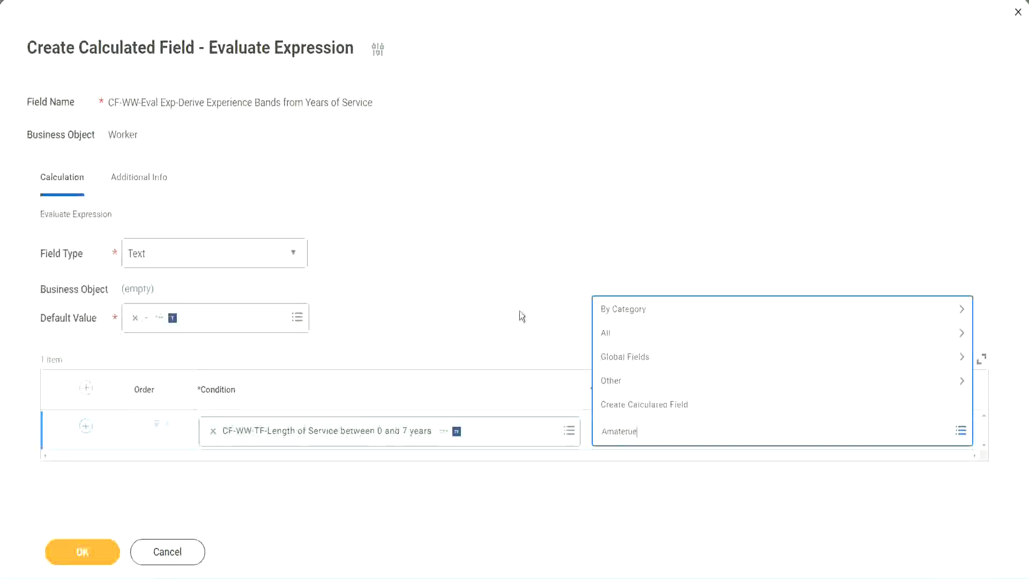
click(519, 311)
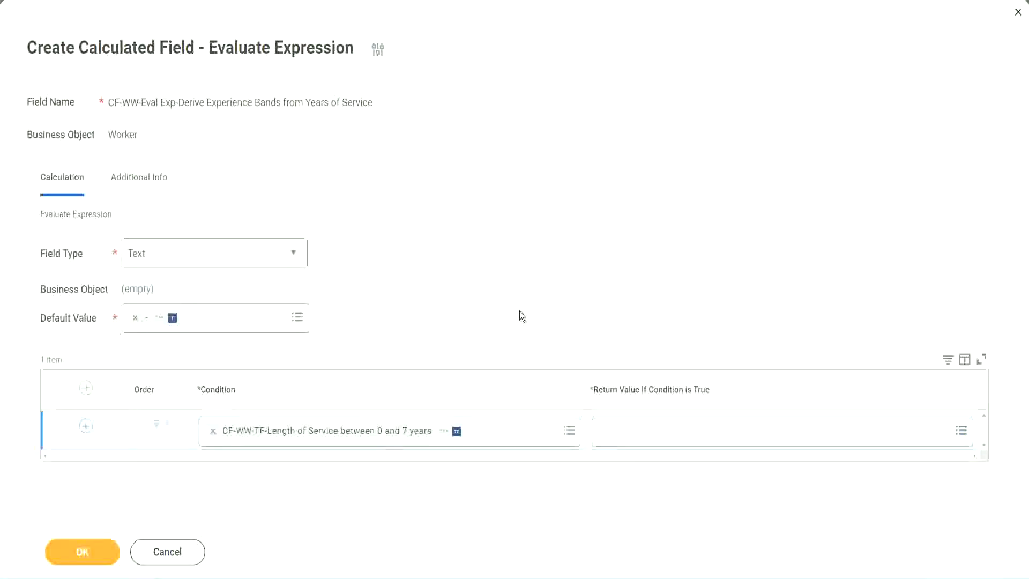
click(648, 437)
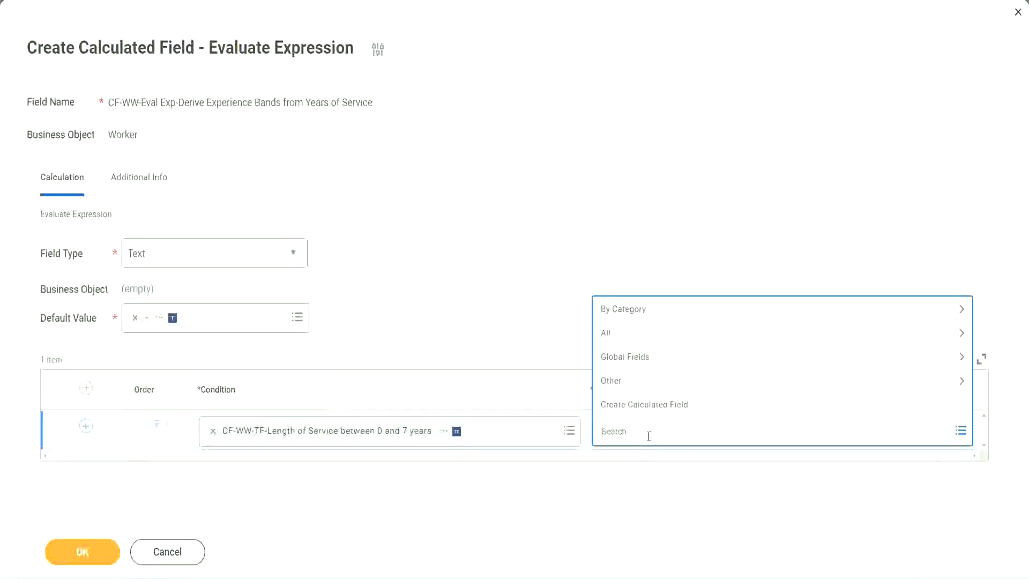
click(518, 312)
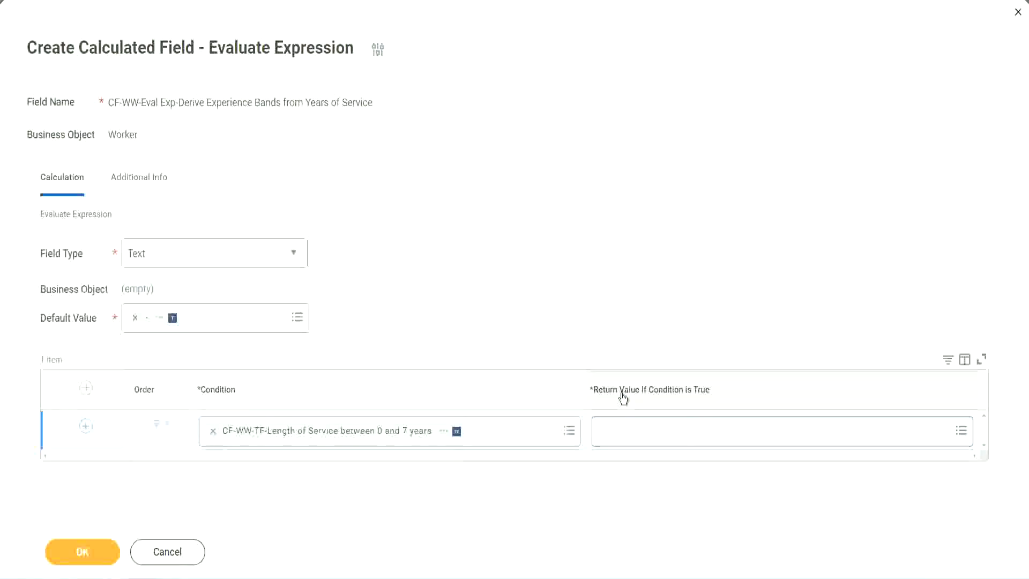
click(667, 435)
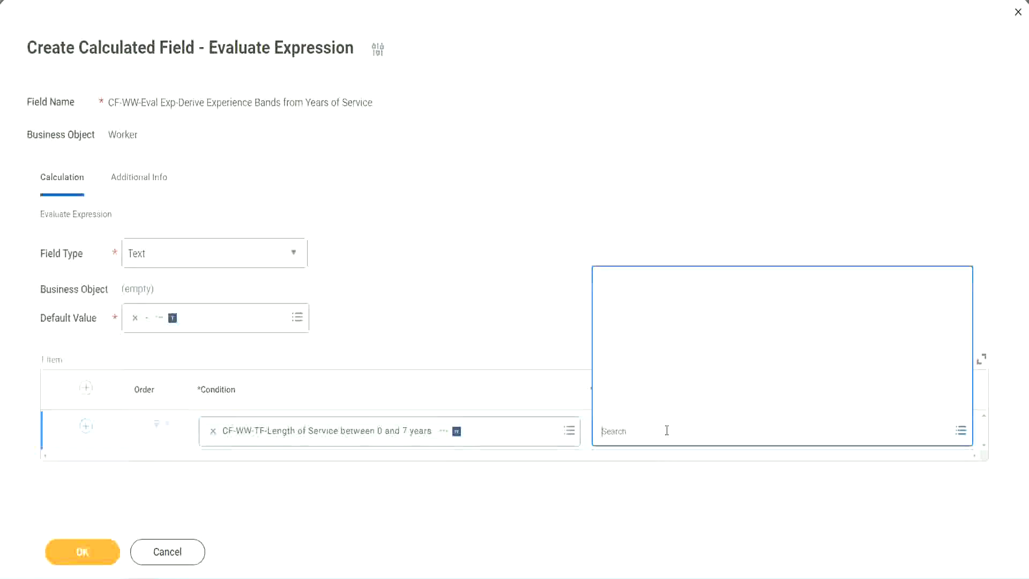
Step: Start a new calculated field for the return value, named CF-WW-TC-Amateur
click(659, 407)
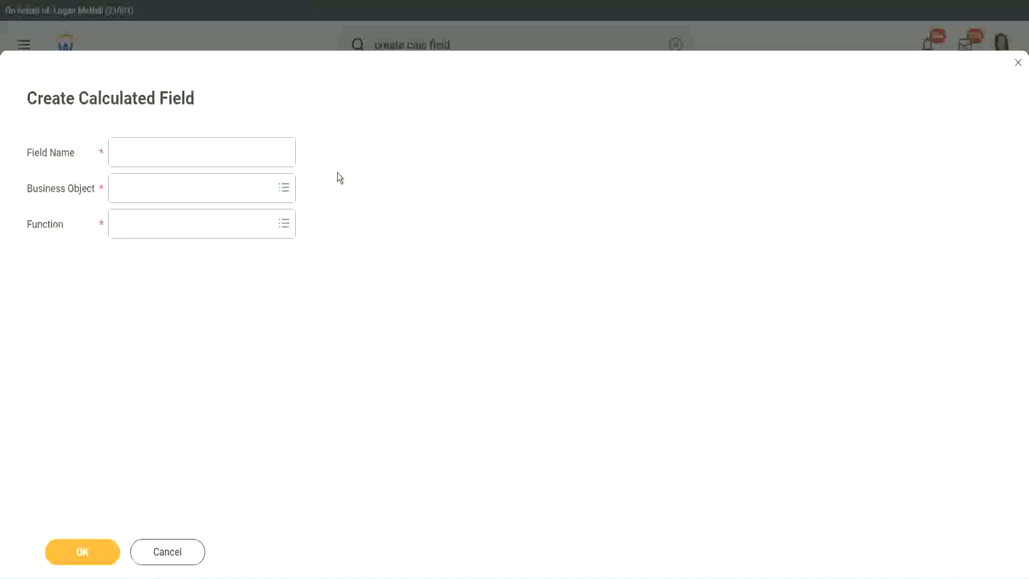
click(125, 153)
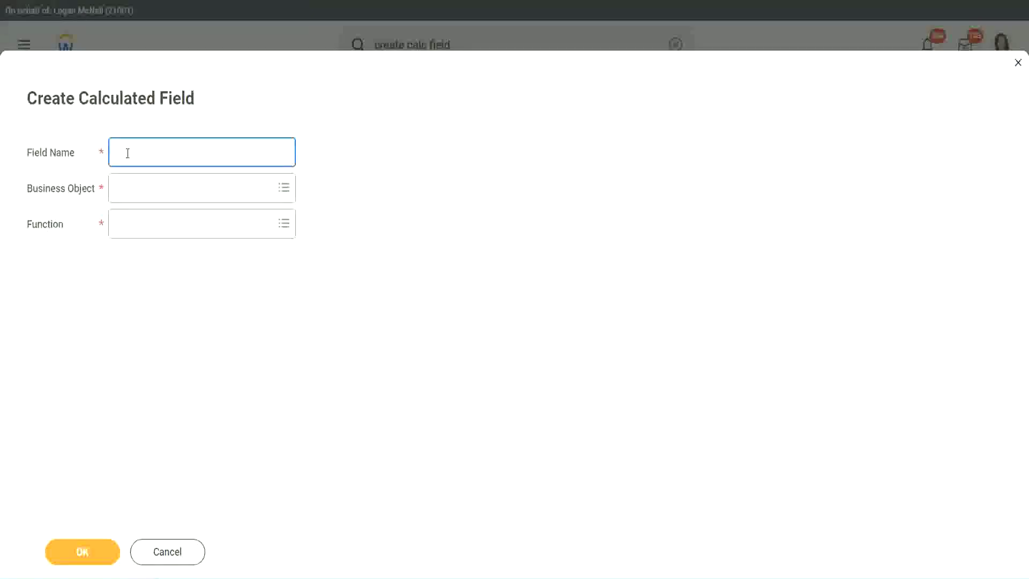
text(CF_TC-Amateur)
click(127, 152)
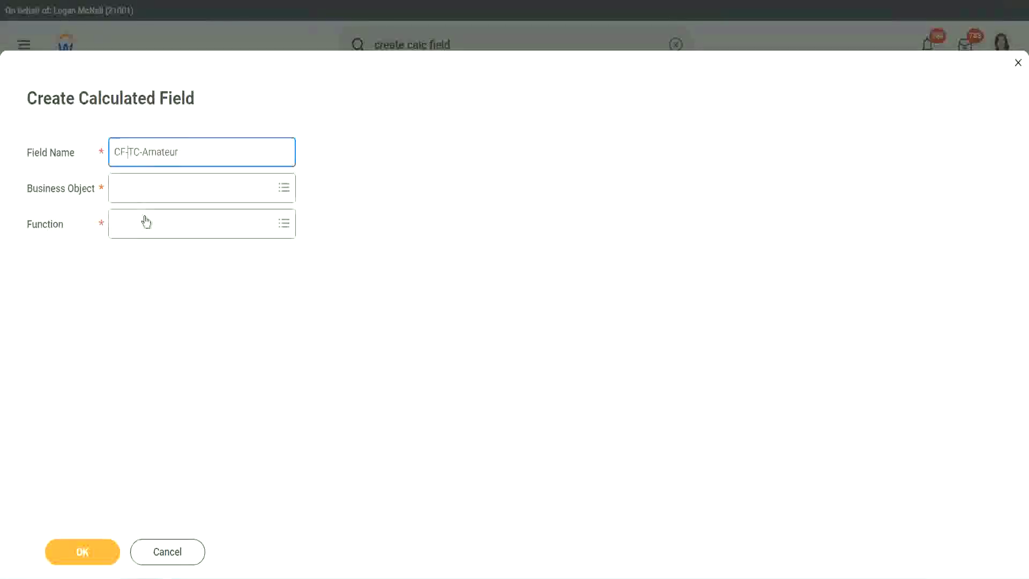
text(WW)
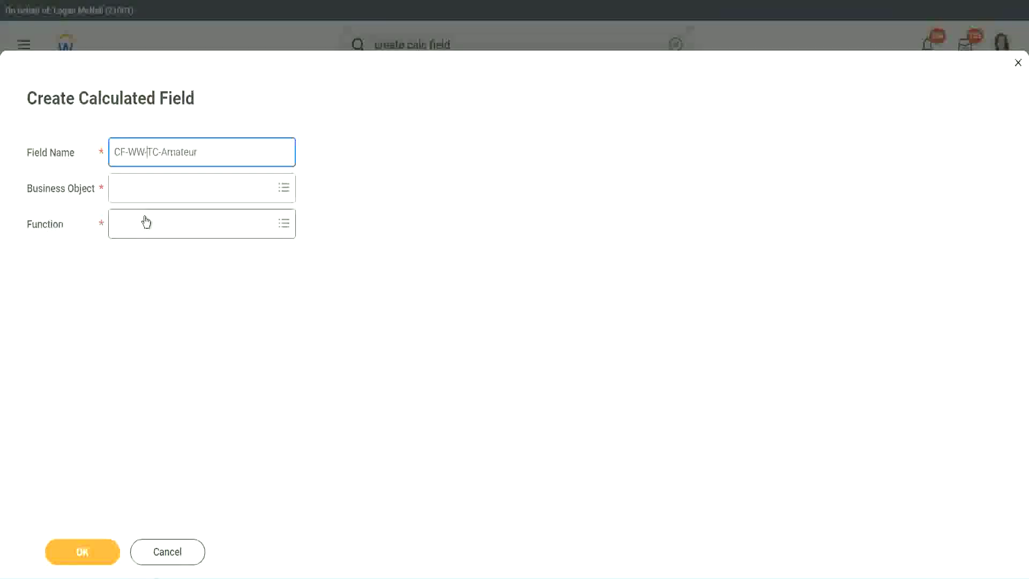
text(-)
Step: Search 'global' and set the new field's Business Object to Global
click(146, 188)
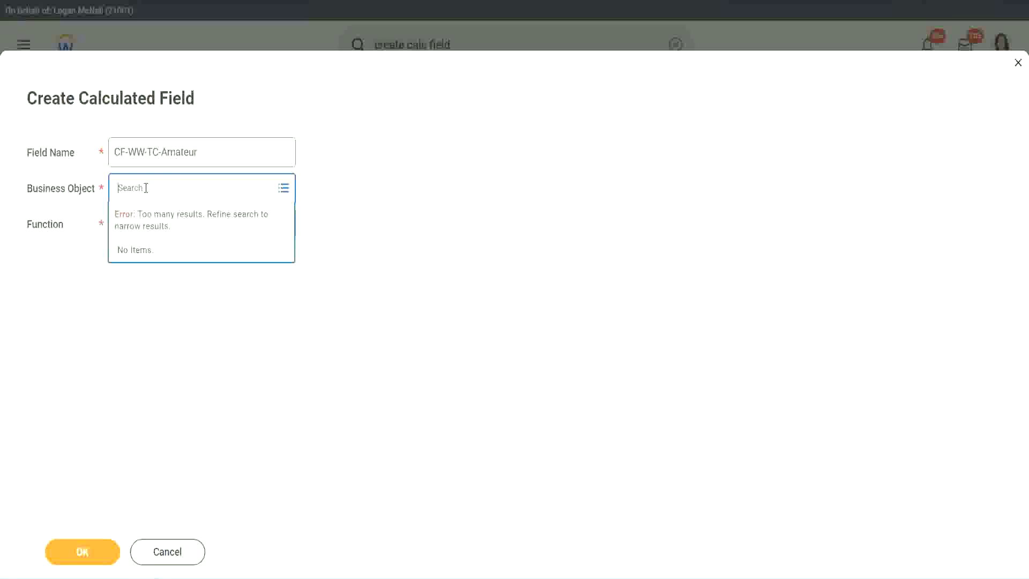
text(worker)
key(BackSpace)
key(BackSpace)
key(BackSpace)
key(BackSpace)
key(BackSpace)
key(BackSpace)
text(global)
key(Return)
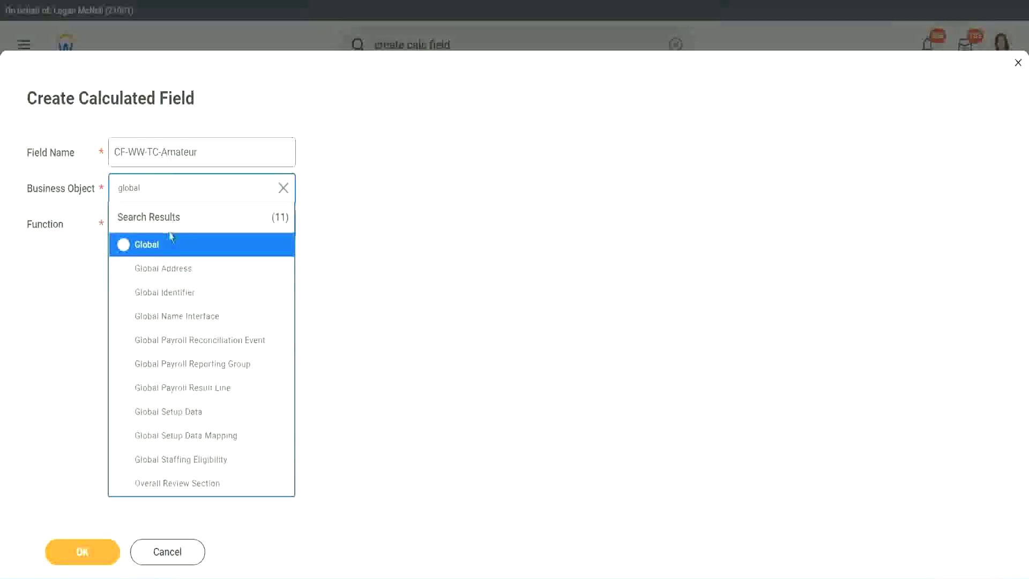
click(160, 253)
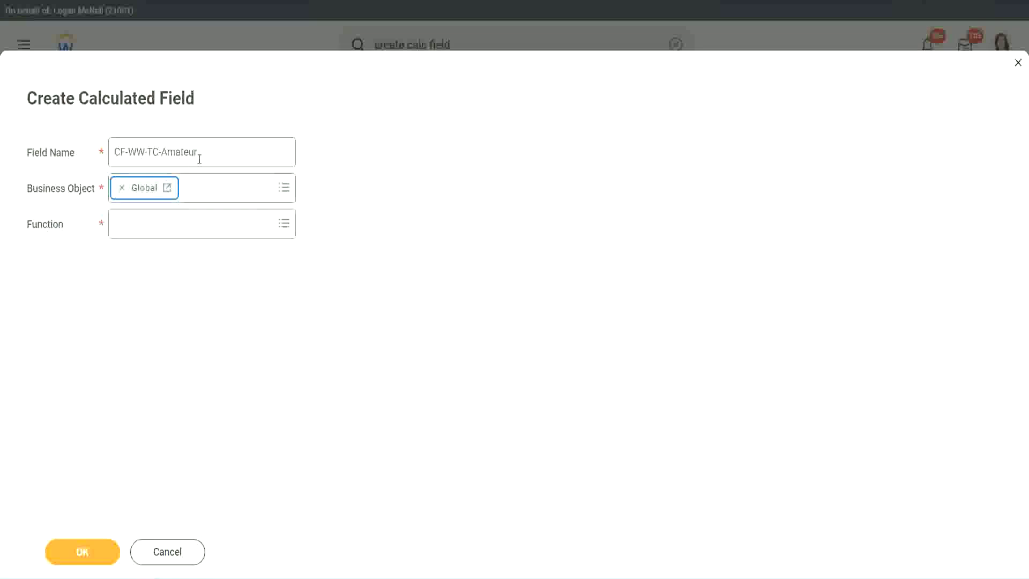
Step: Select the word Amateur within the CF-WW-TC-Amateur field name
triple_click(266, 145)
click(223, 153)
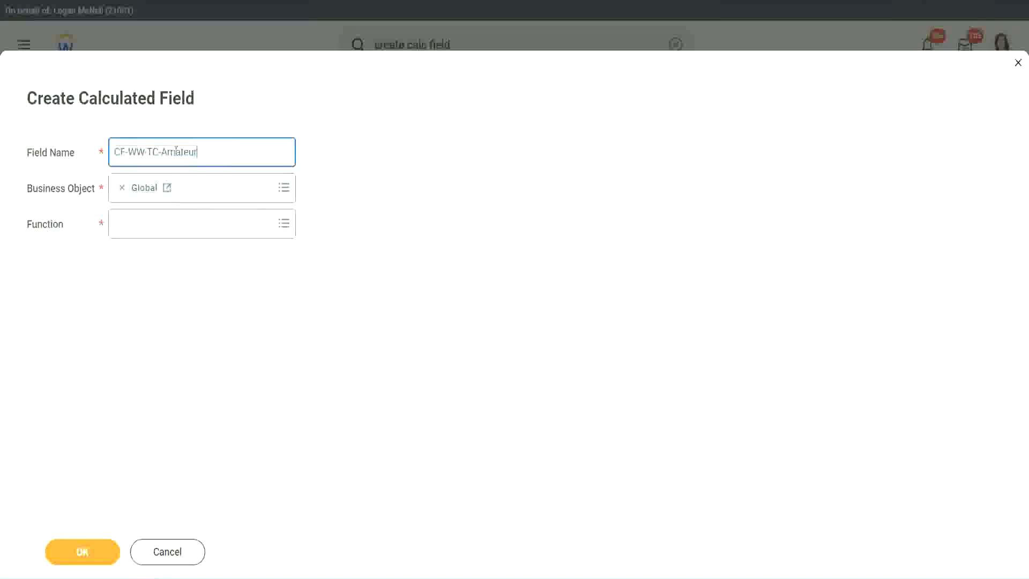
double_click(203, 151)
click(212, 151)
double_click(193, 154)
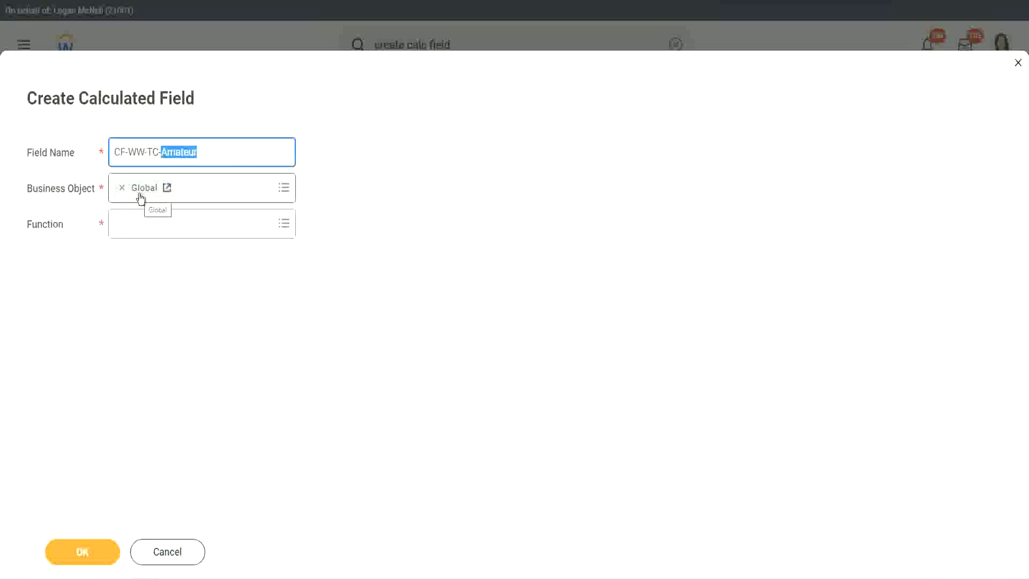
Step: Make CF-WW-TC-Amateur a Text Constant holding Amateur and save it
click(142, 224)
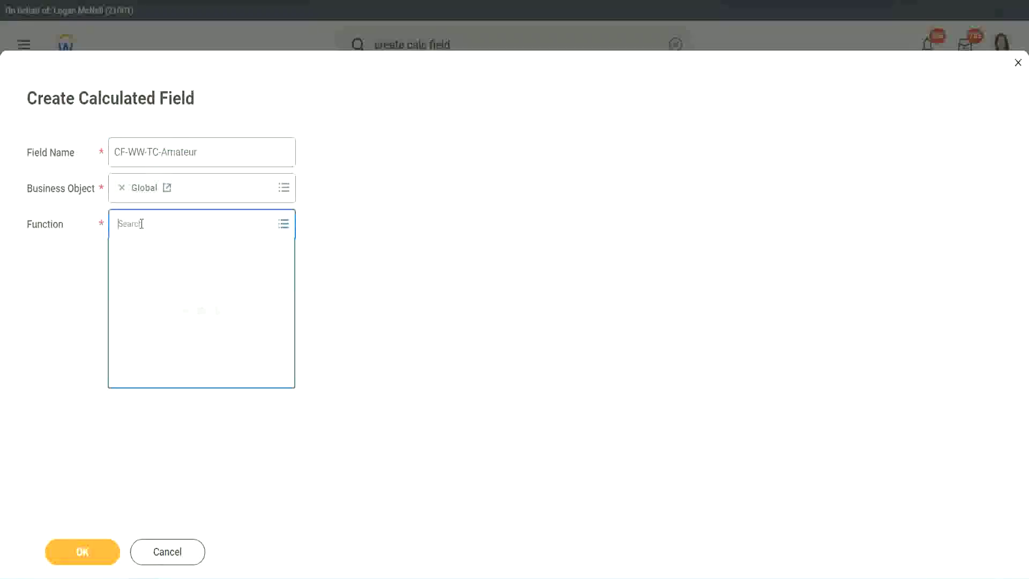
text(text const)
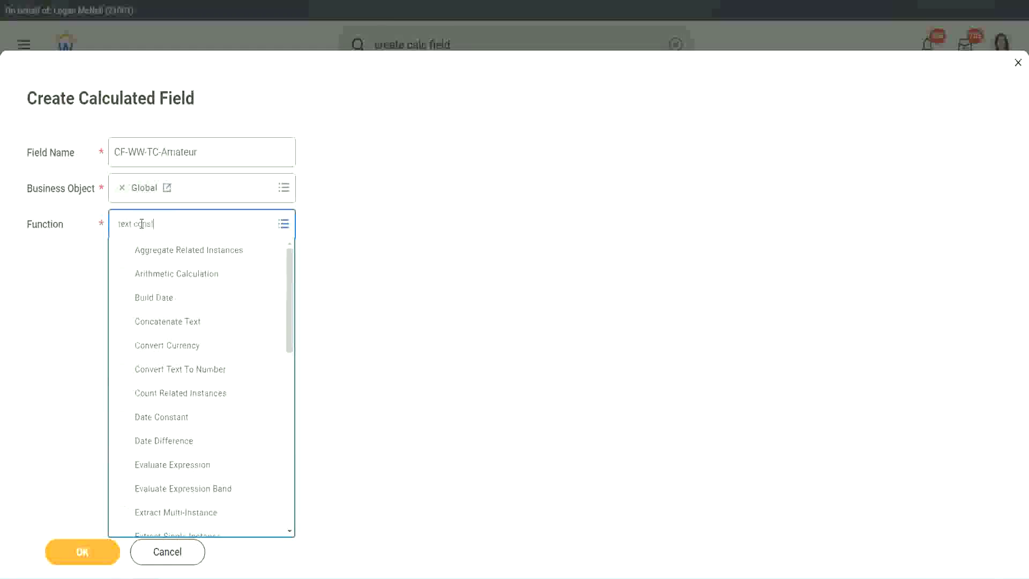
key(Return)
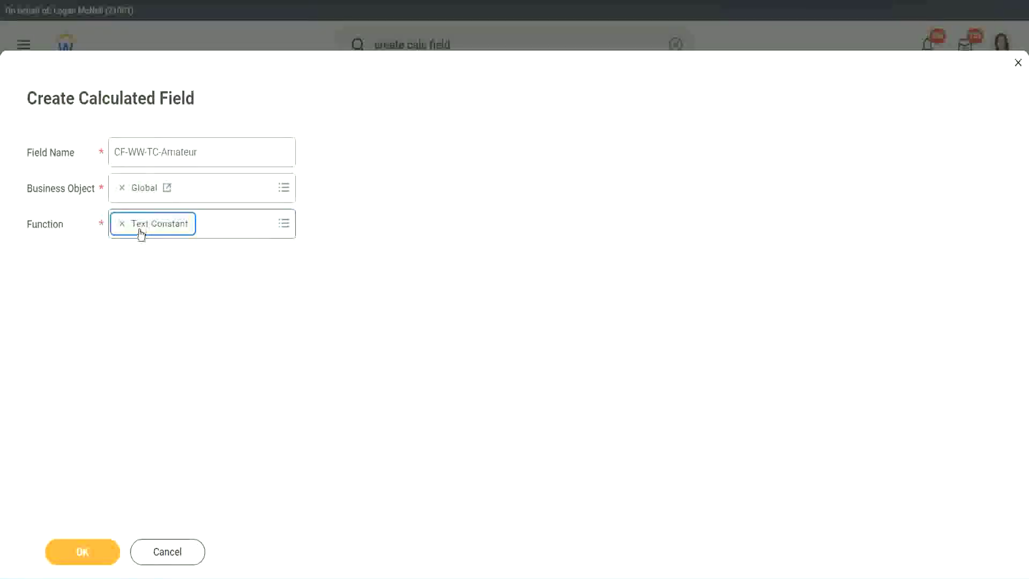
click(90, 555)
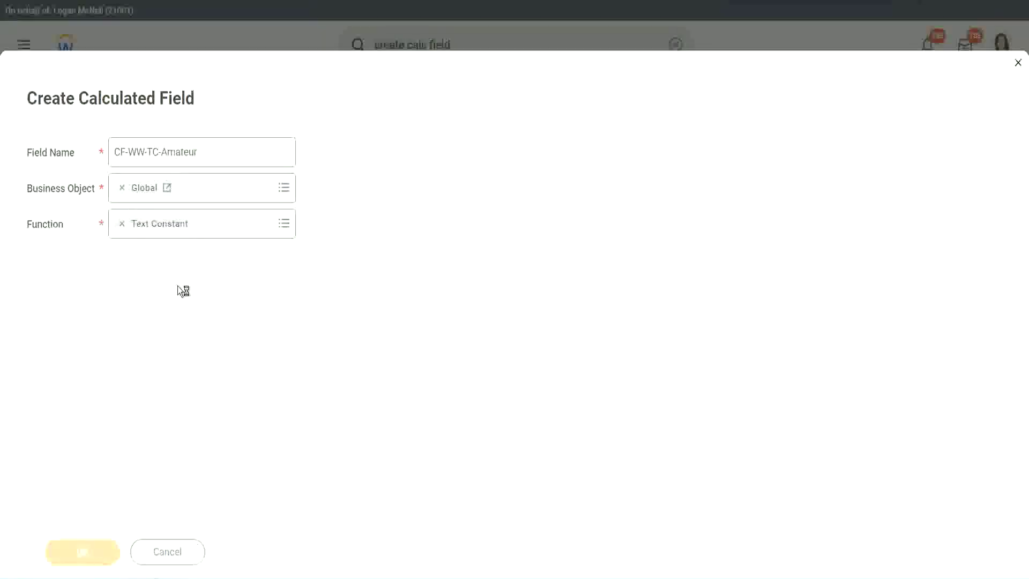
click(148, 296)
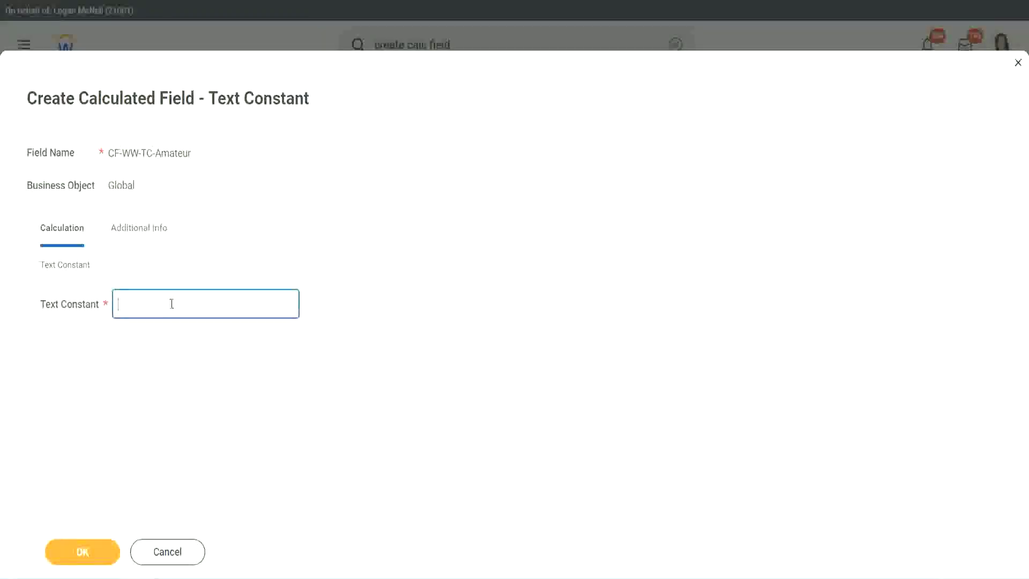
text(Amateur)
click(82, 552)
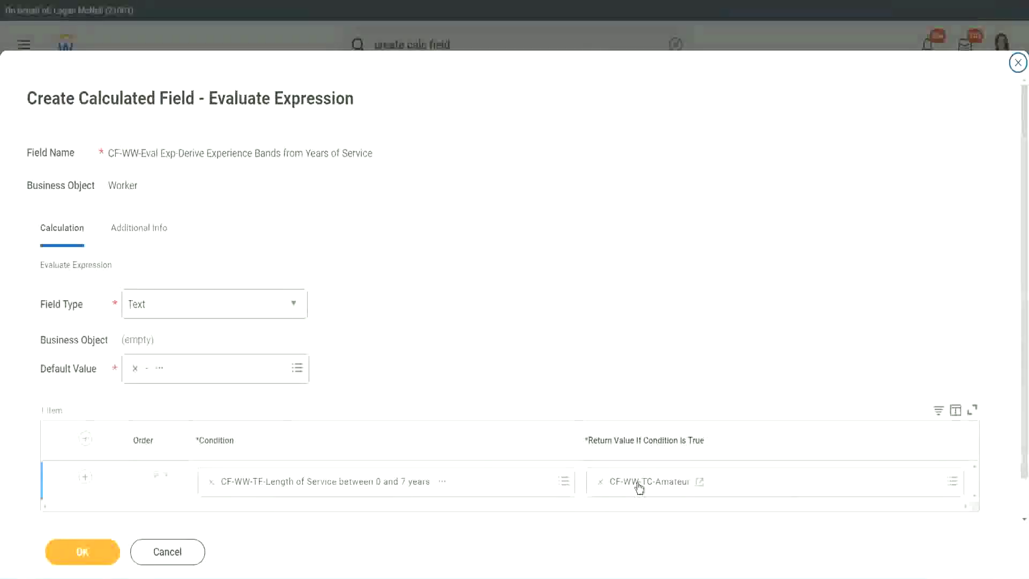
Step: Check the Amateur return value's options, then select the first condition row
right_click(639, 486)
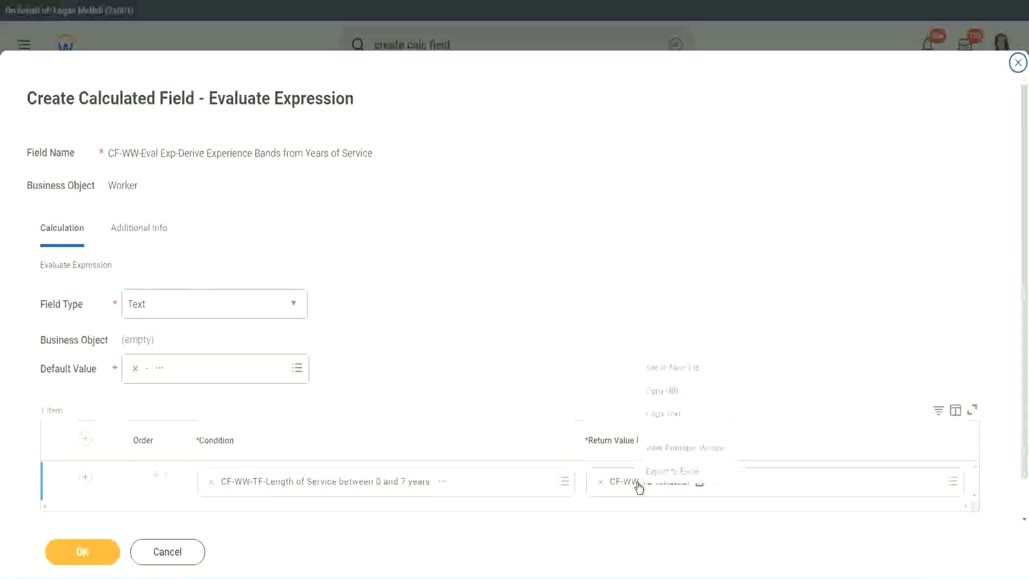
click(674, 415)
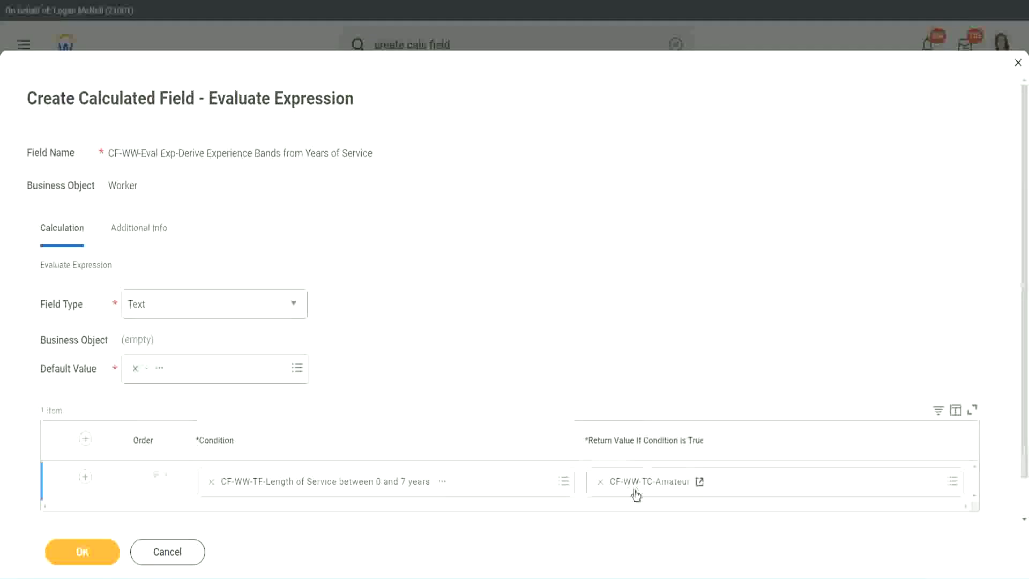
click(73, 481)
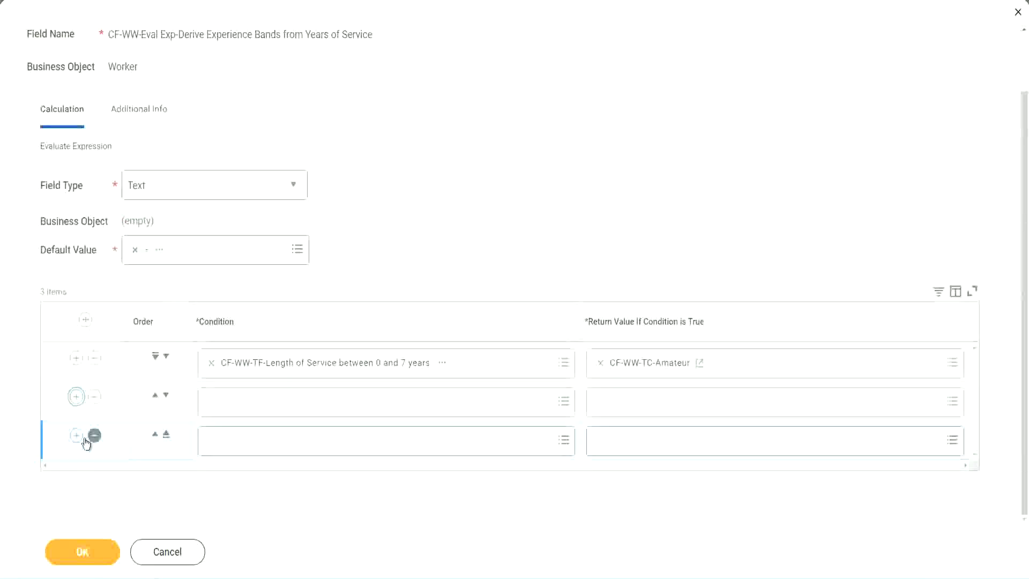
Step: Set rows two to four's conditions to the 8–15, 16–30 and greater-than-31-years cf-ww-tf fields
click(253, 403)
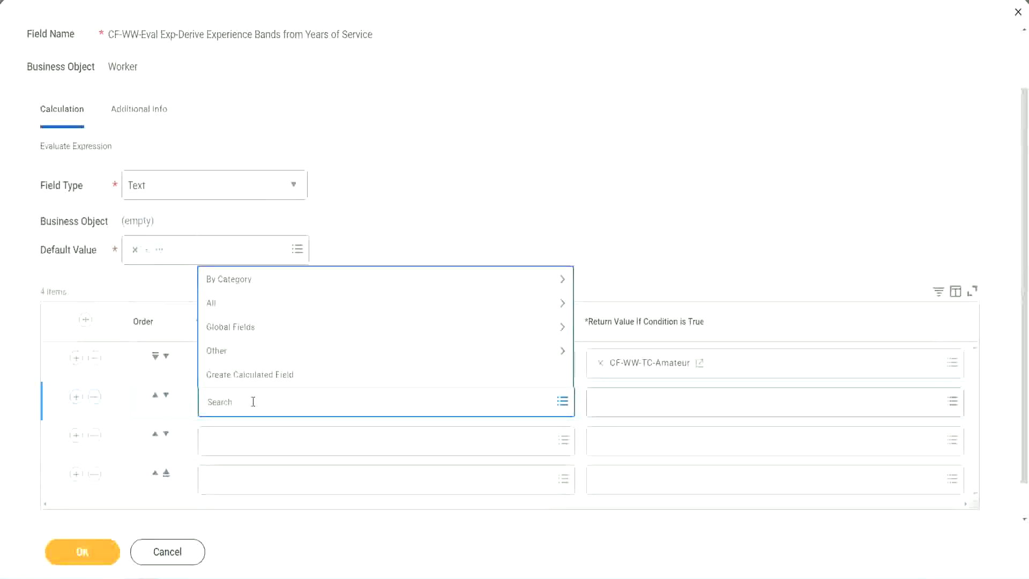
text(cf-ww)
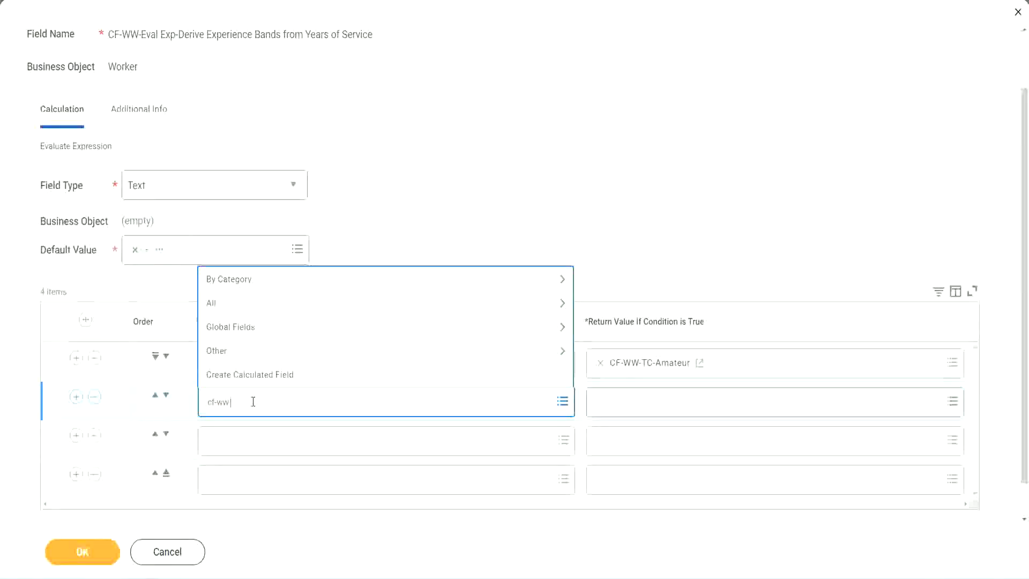
text(-tf)
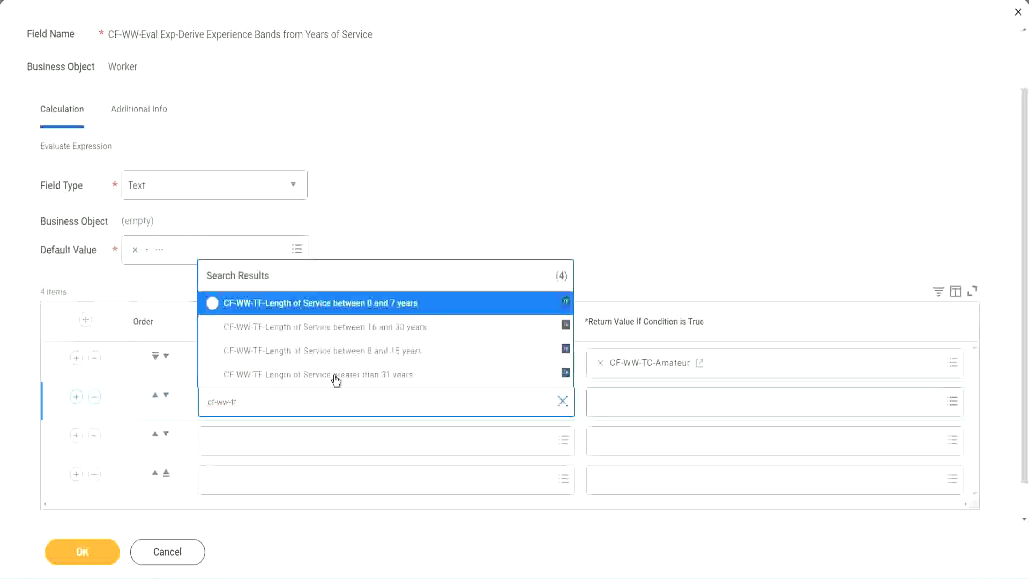
click(398, 352)
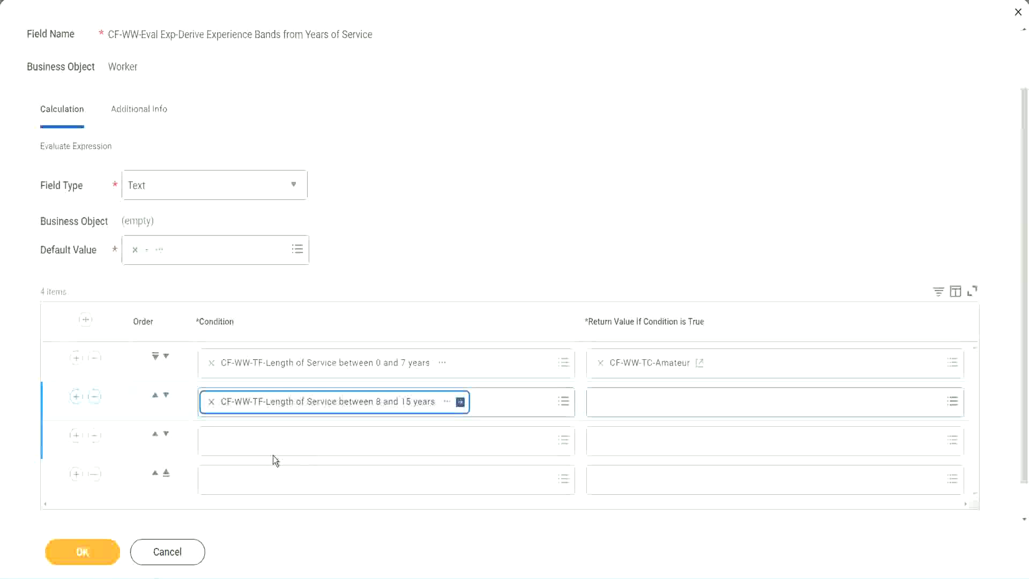
click(260, 440)
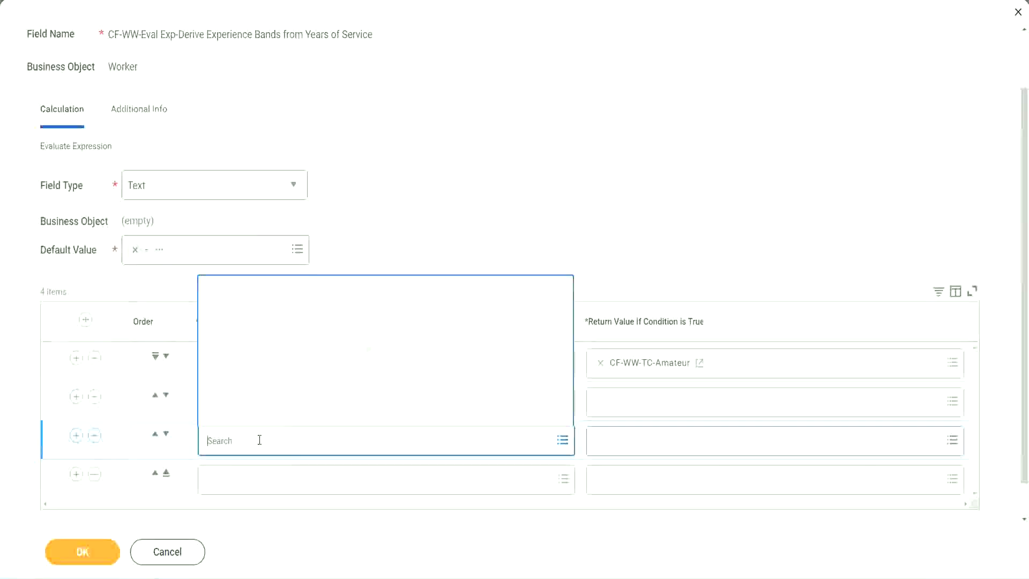
text(1cf-ww)
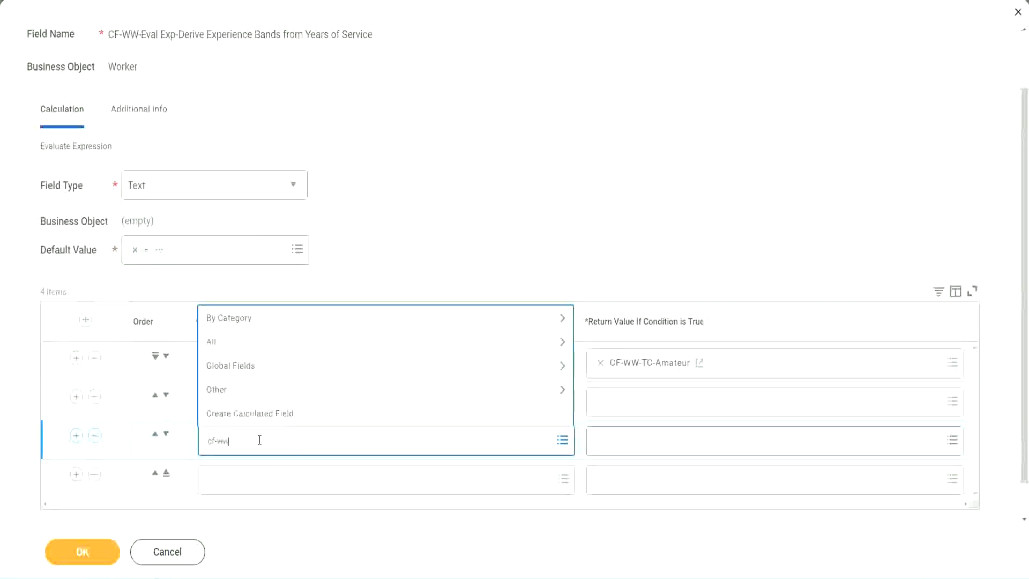
text(-tf)
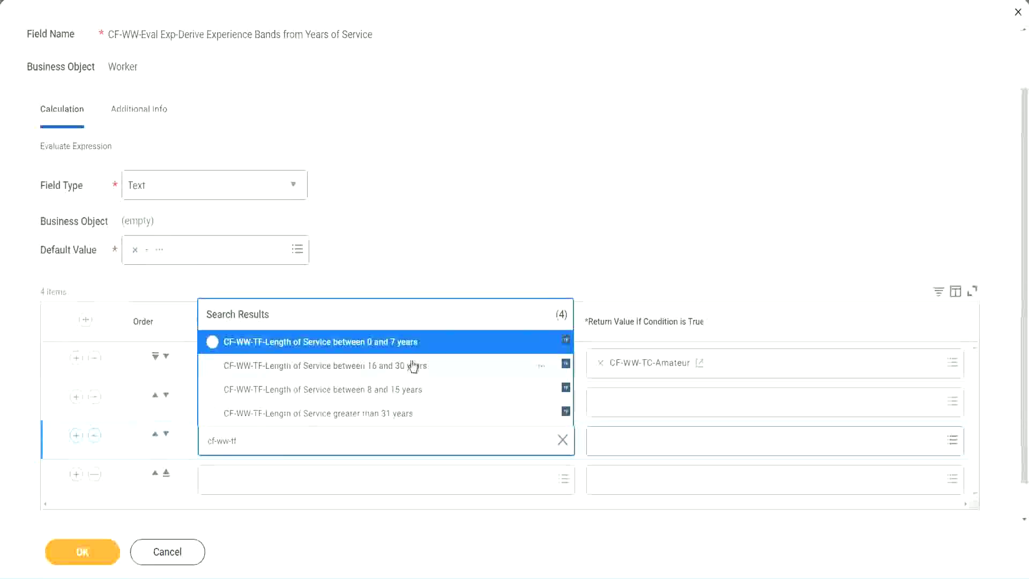
click(413, 370)
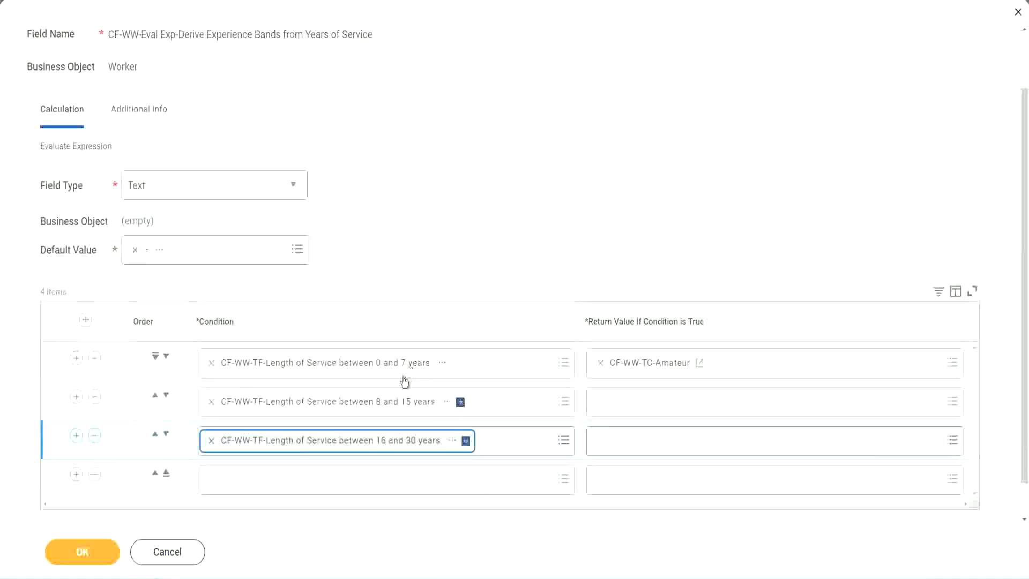
click(242, 481)
text(cf-ww)
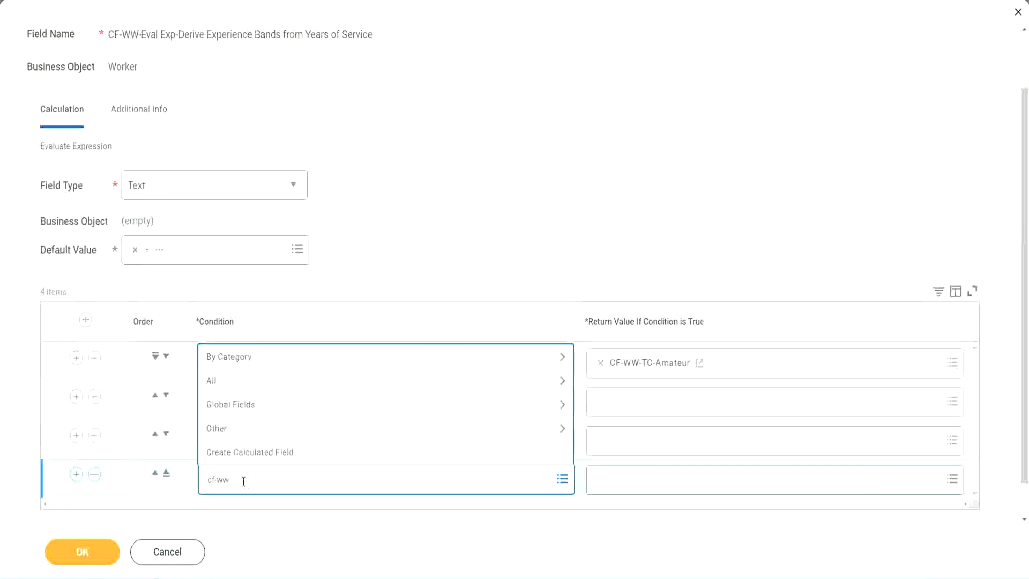
text( tf 31)
key(Return)
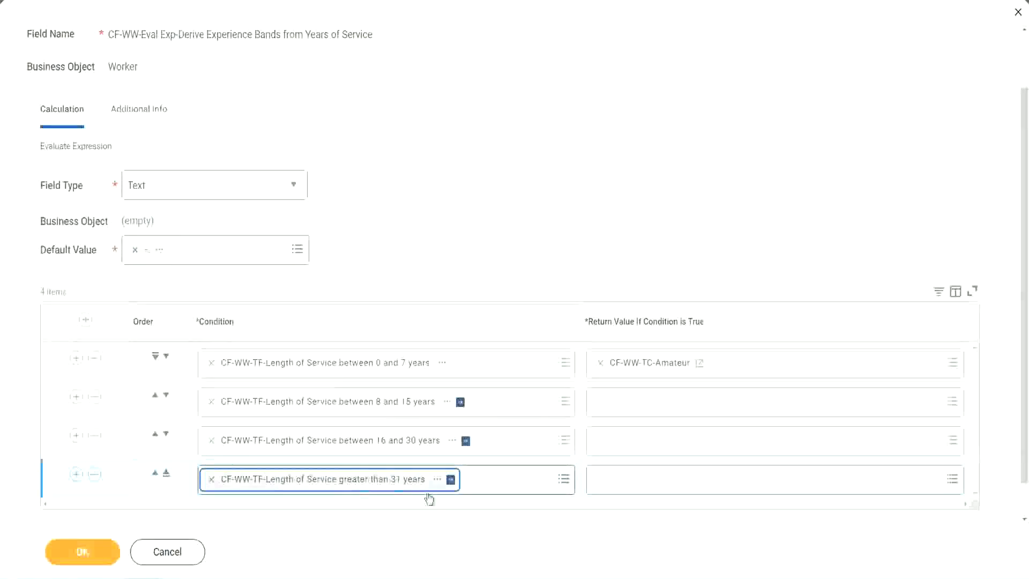
click(464, 226)
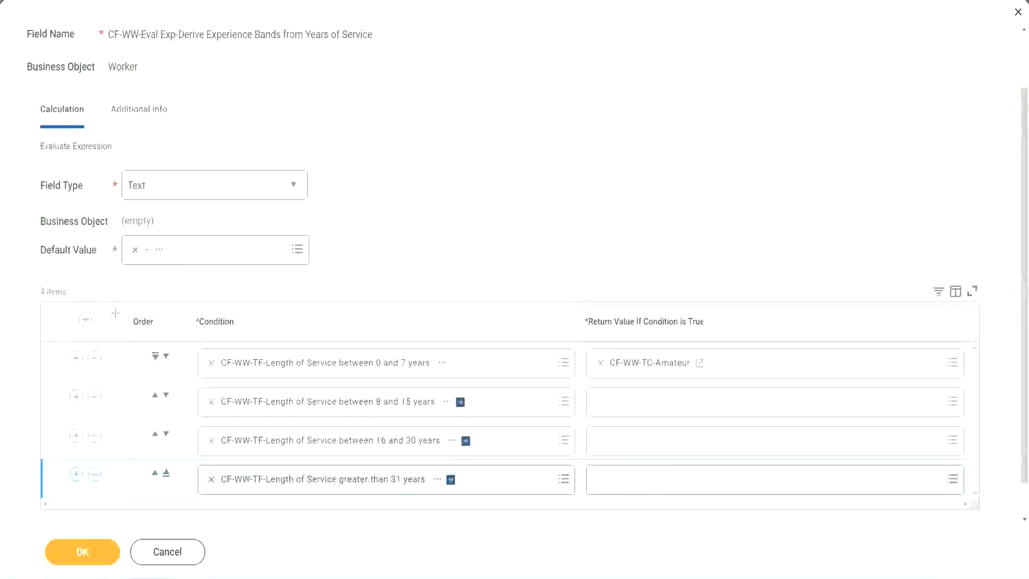
drag(115, 314, 114, 423)
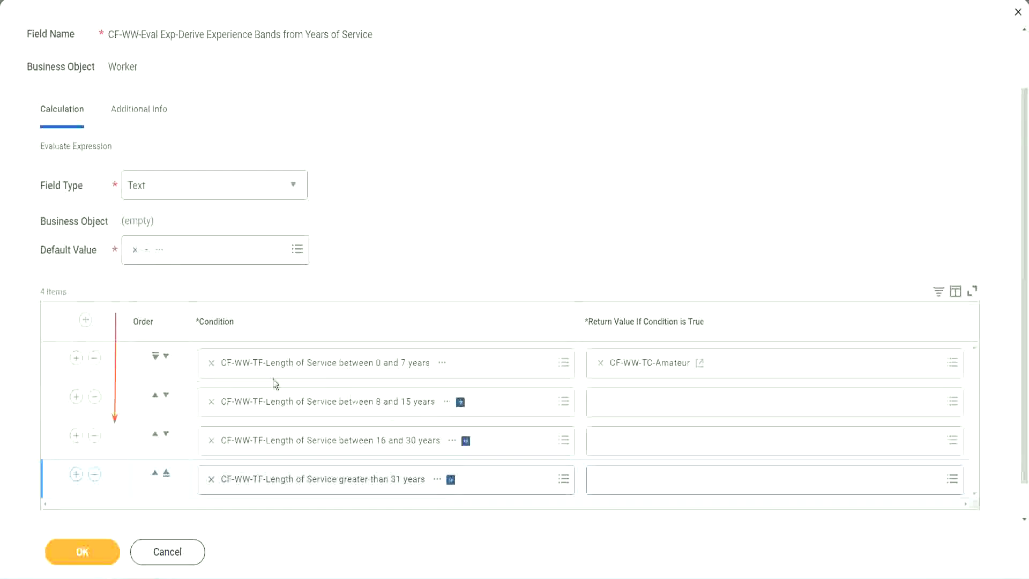
click(155, 397)
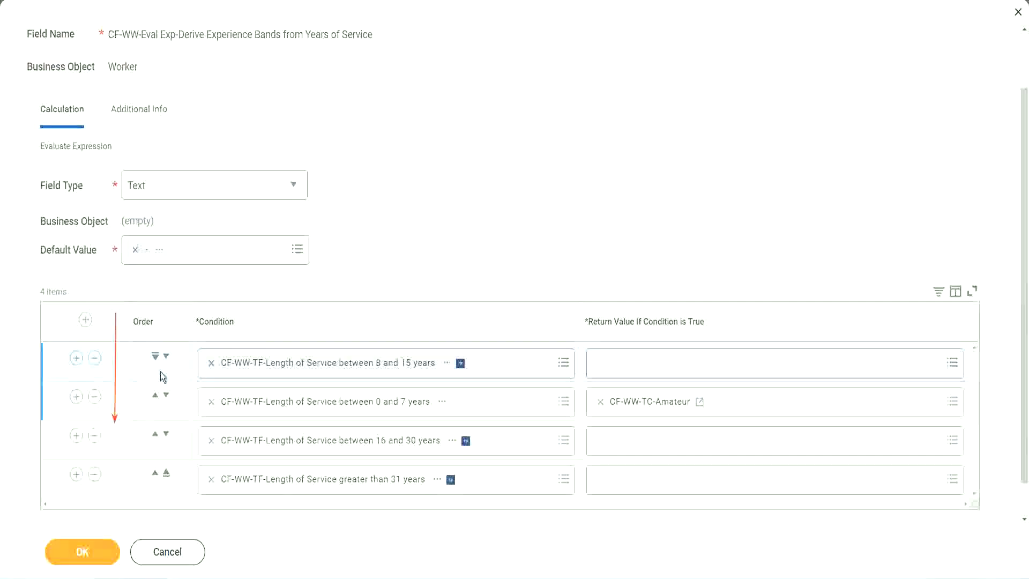
click(166, 357)
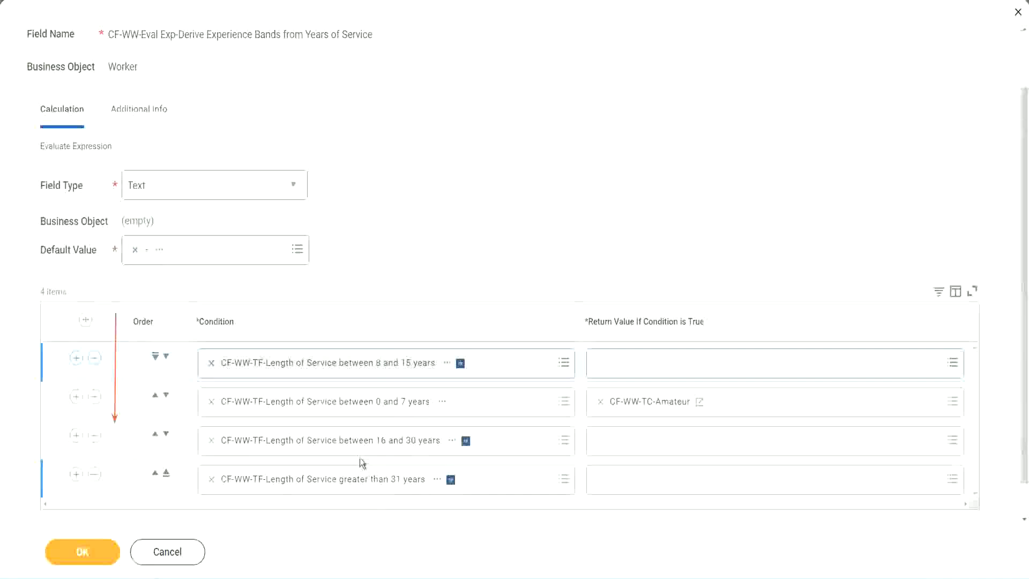
right_click(652, 410)
click(623, 465)
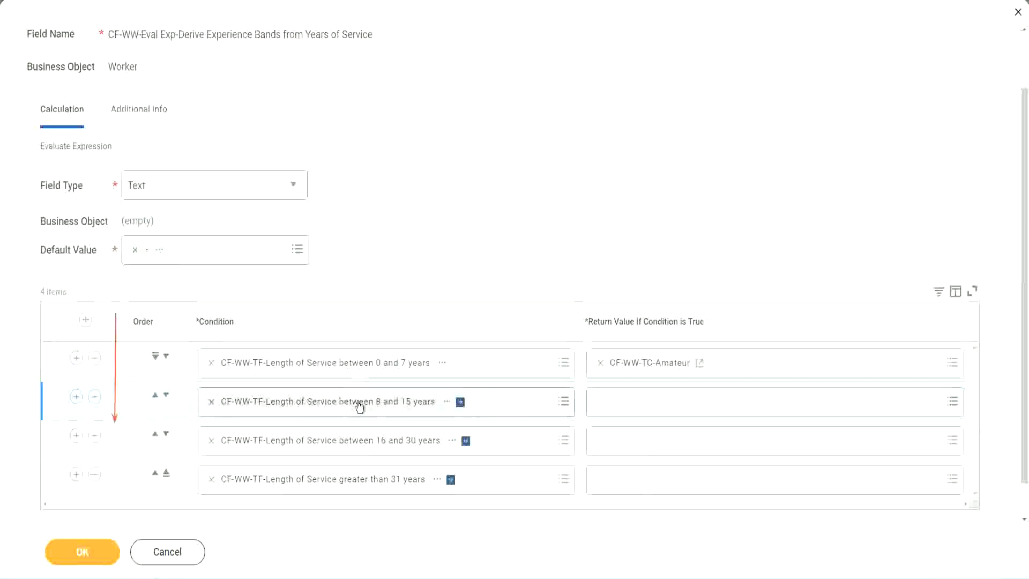
Step: Start a new calculated field for row 2, renaming the pasted Amateur name to CF-WW-TC-Experienced
click(602, 402)
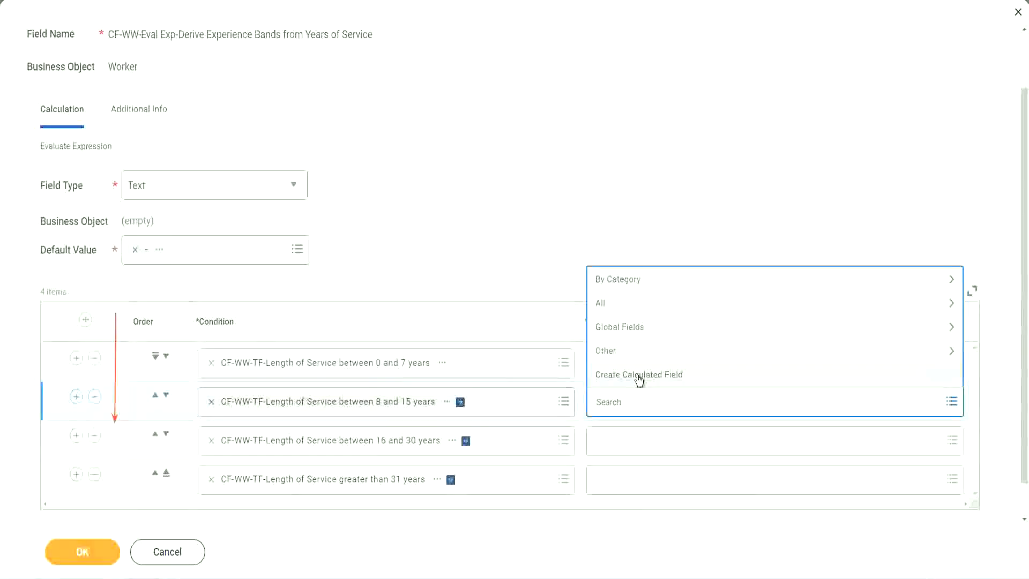
key(Escape)
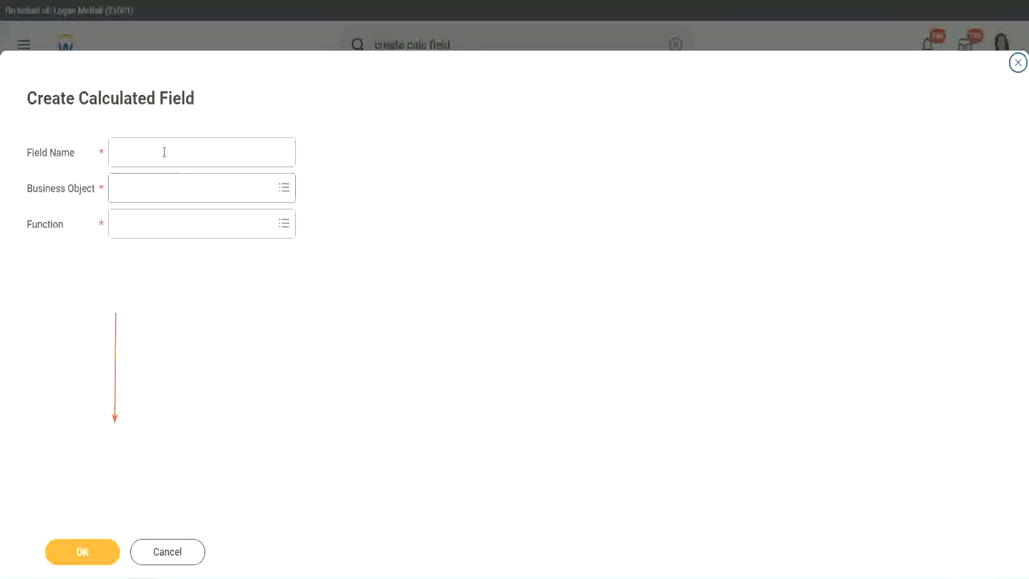
click(164, 152)
key(ctrl+v)
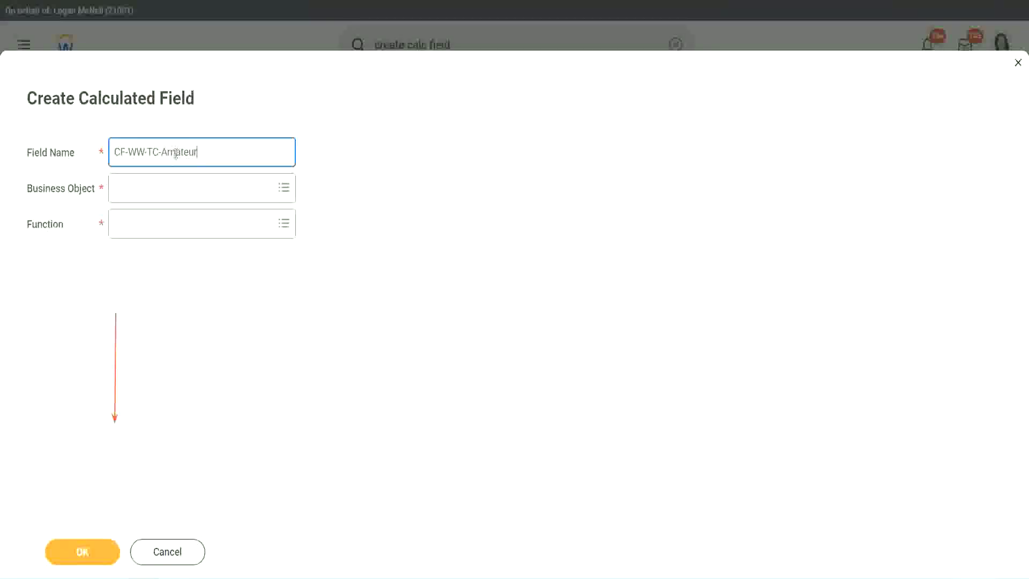
double_click(176, 152)
text(Experienced)
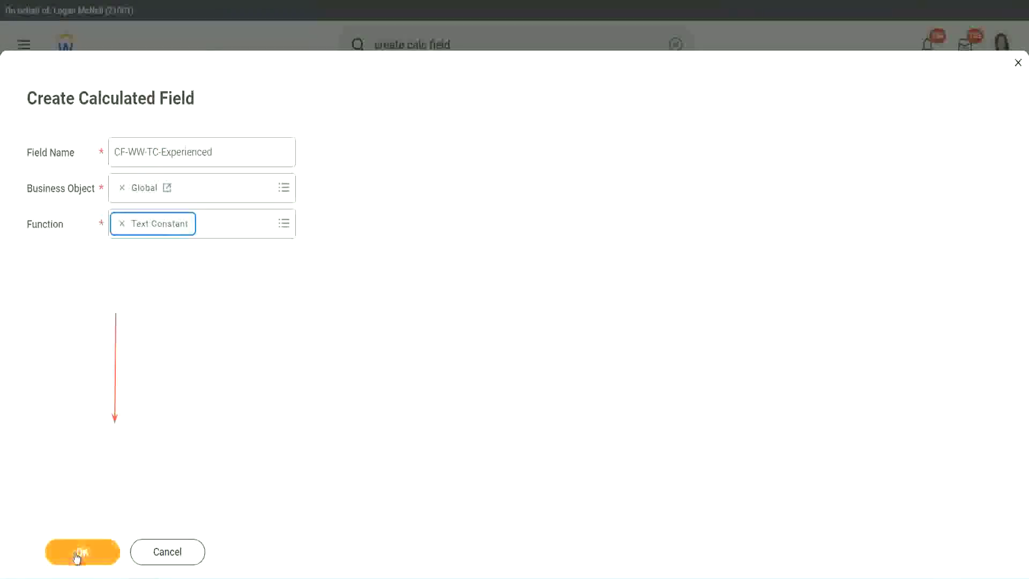
Step: Give the text constant the value Experience and save it
click(77, 557)
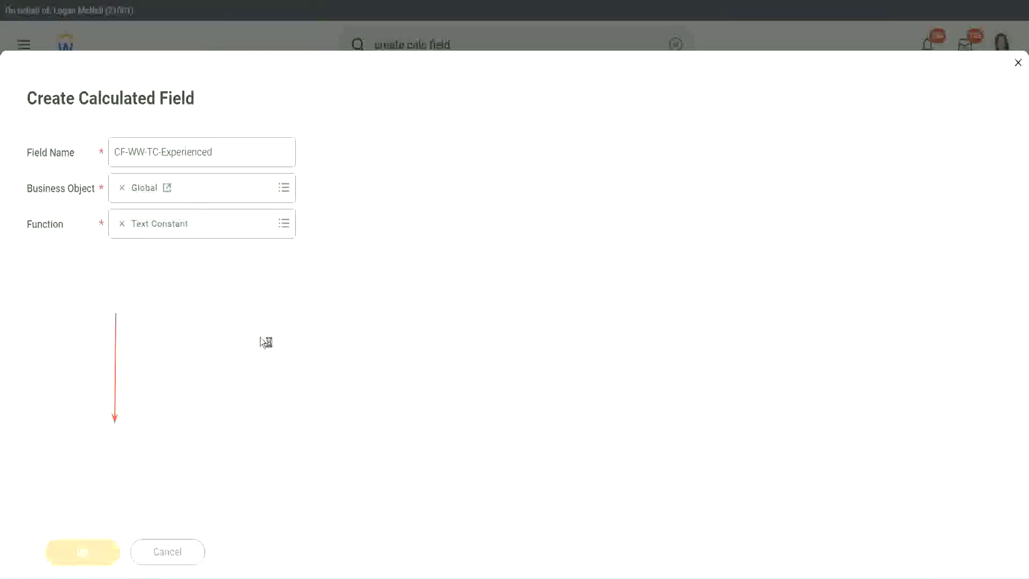
click(154, 302)
text(Experienced)
click(85, 553)
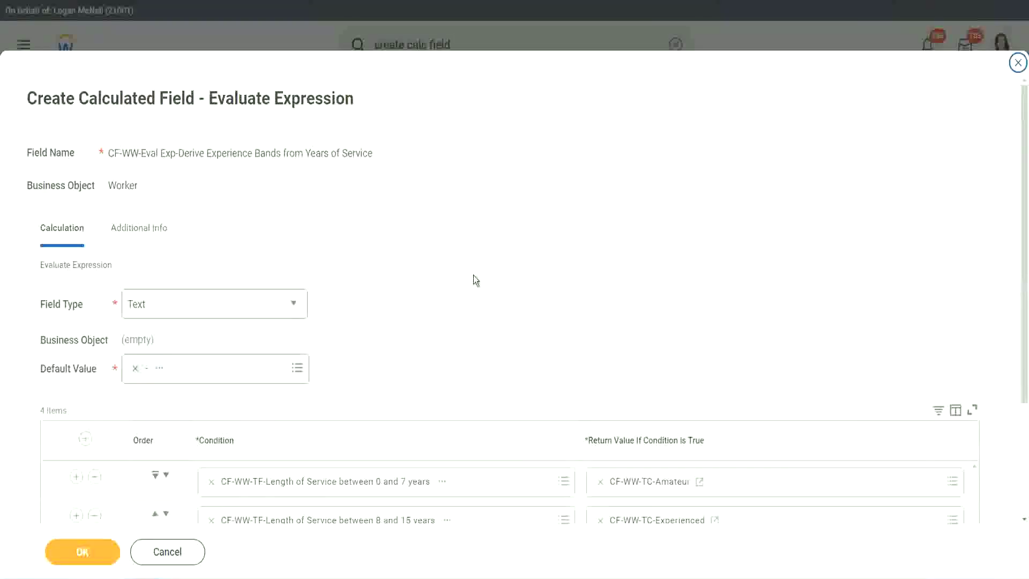
scroll(474, 279, down, 3)
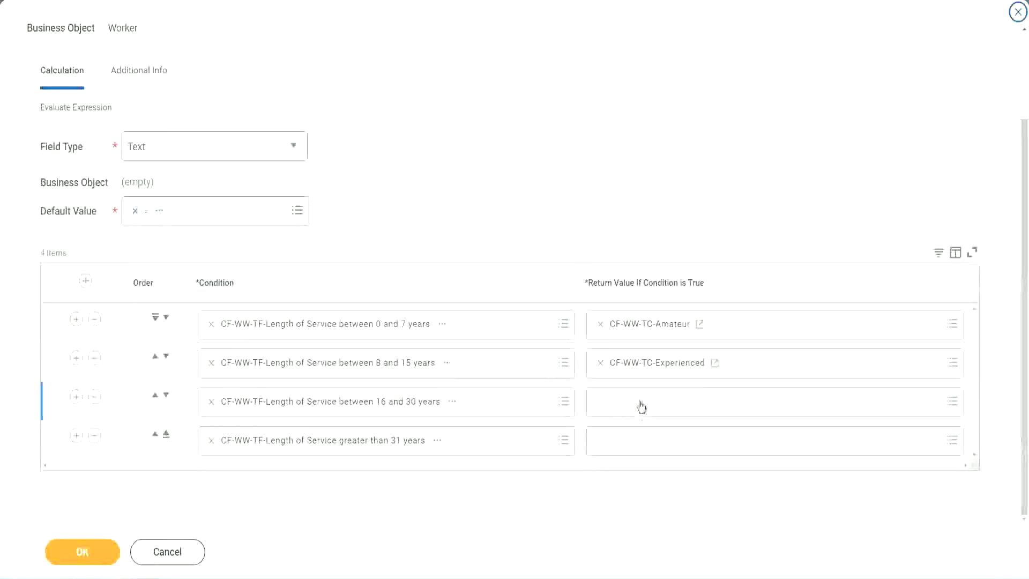
Step: Start a new row 3 calculated field on the Global business object, named CF-WW-TC-Senior
click(642, 405)
click(645, 375)
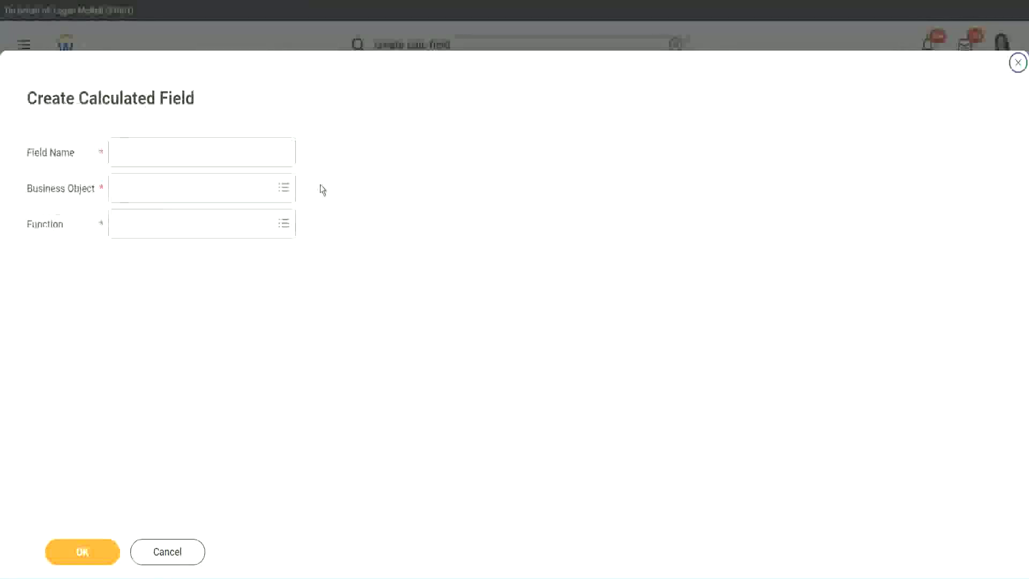
click(218, 152)
text(ZZ WW TC Amount)
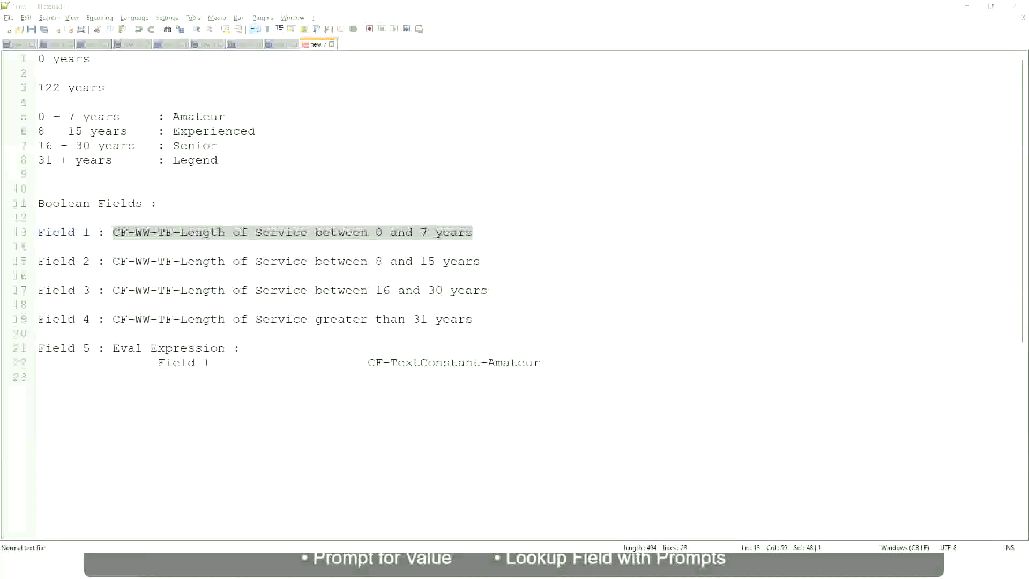
key(alt+Tab)
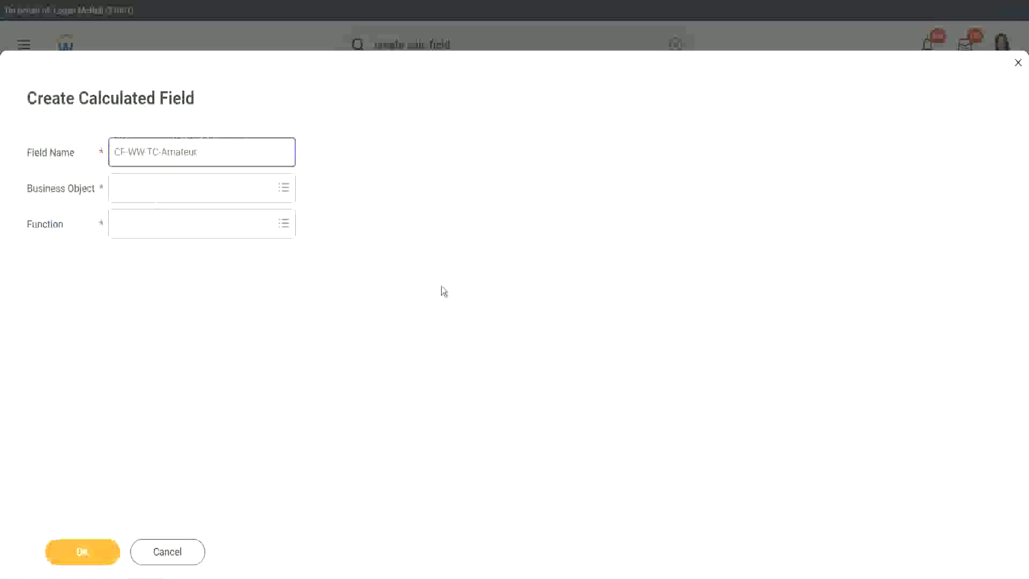
click(117, 189)
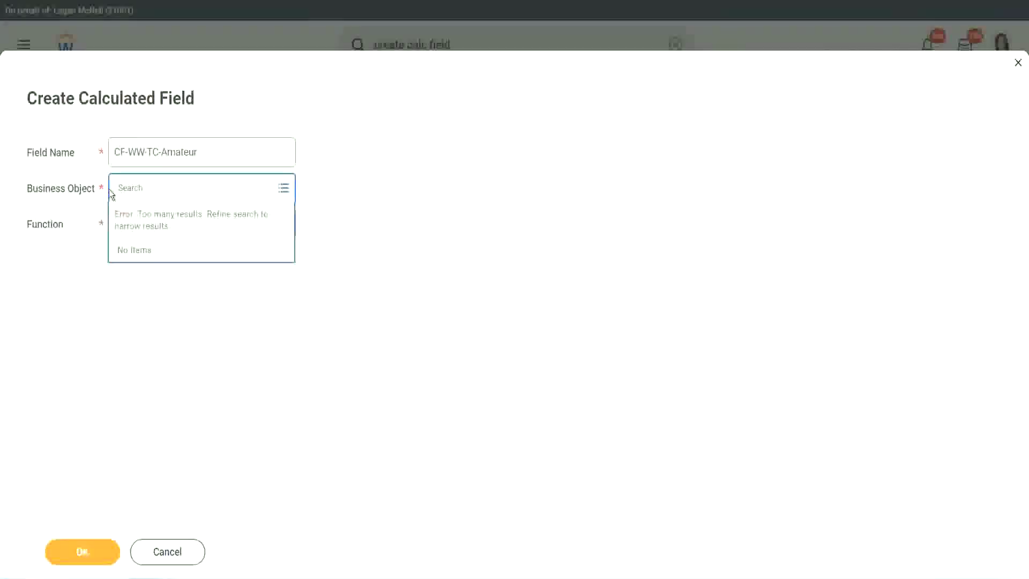
text(global)
key(Return)
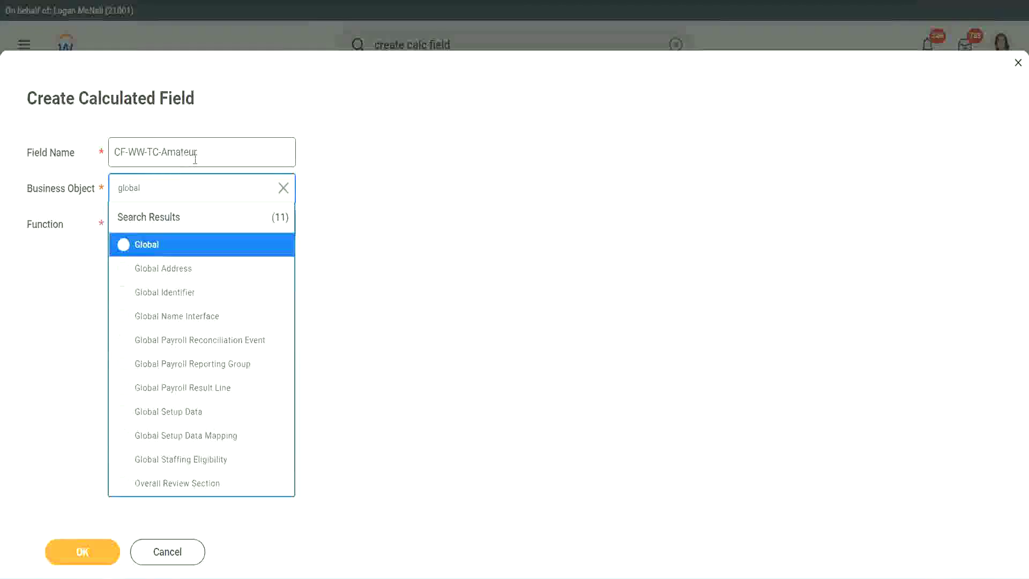
click(148, 245)
double_click(188, 151)
text(Senior)
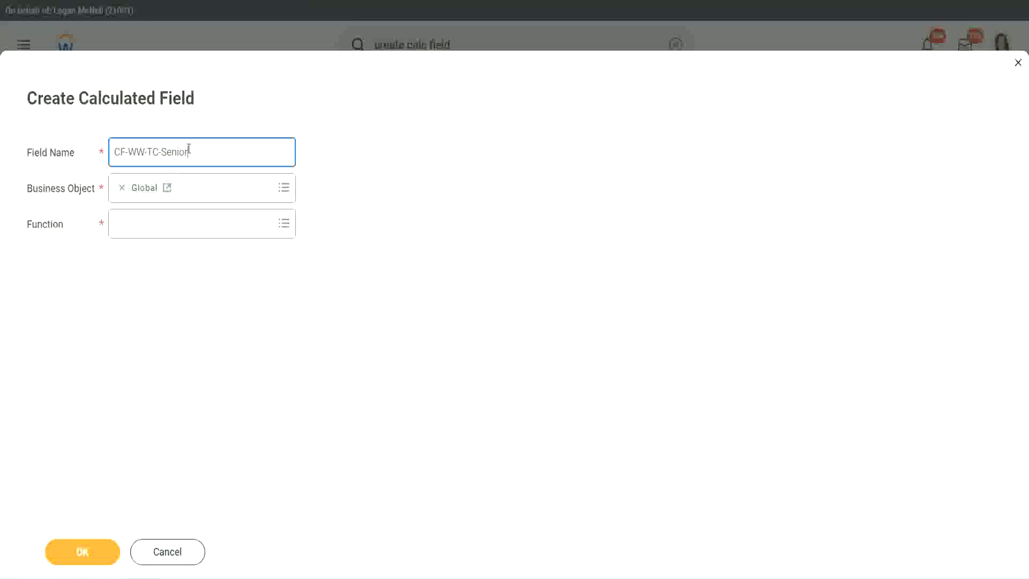
Step: Set its function to Text Constant with value Senior and save it
click(165, 233)
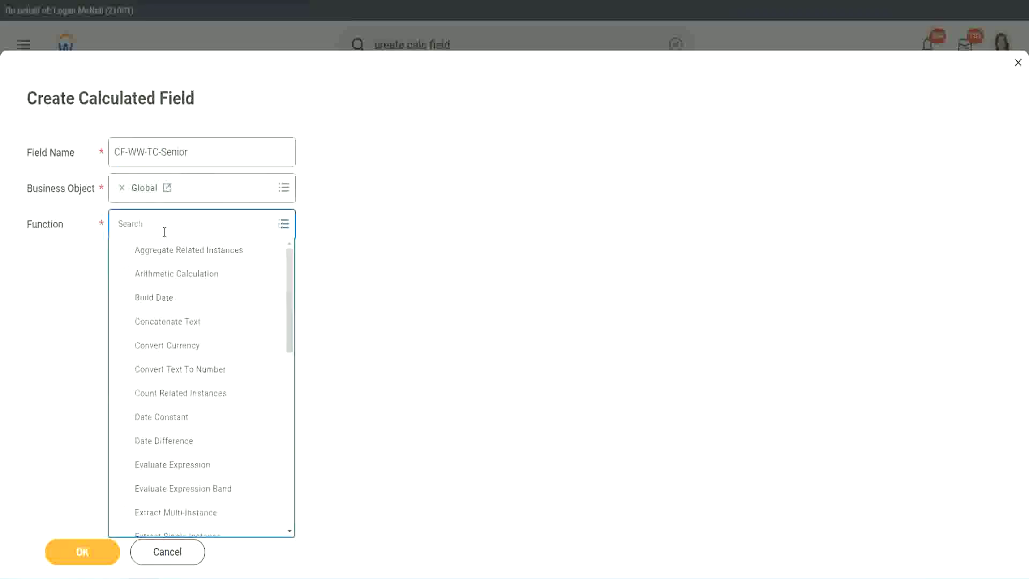
text(tc)
click(161, 279)
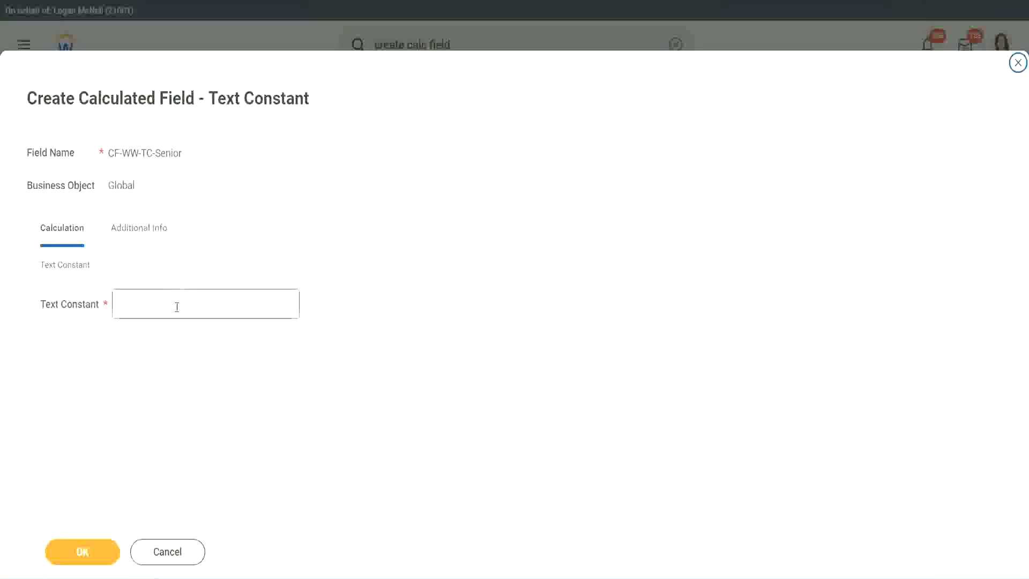
click(177, 306)
text(Senior)
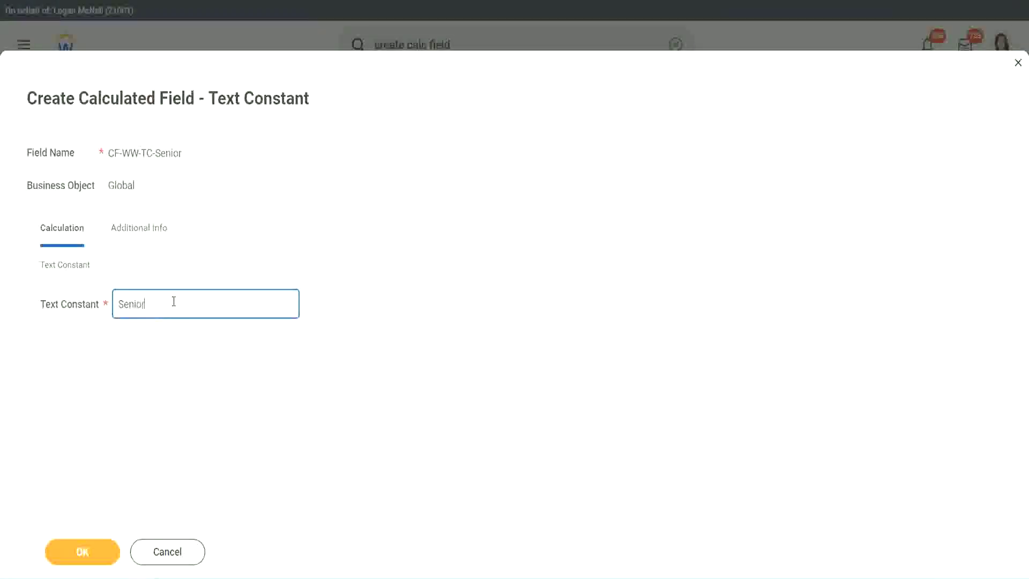
click(100, 555)
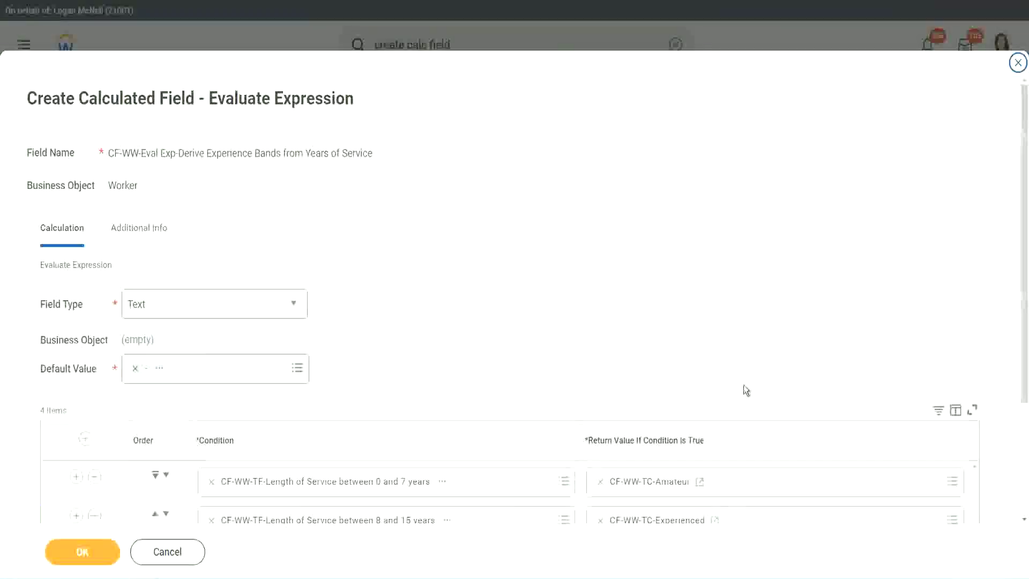
scroll(622, 416, down, 3)
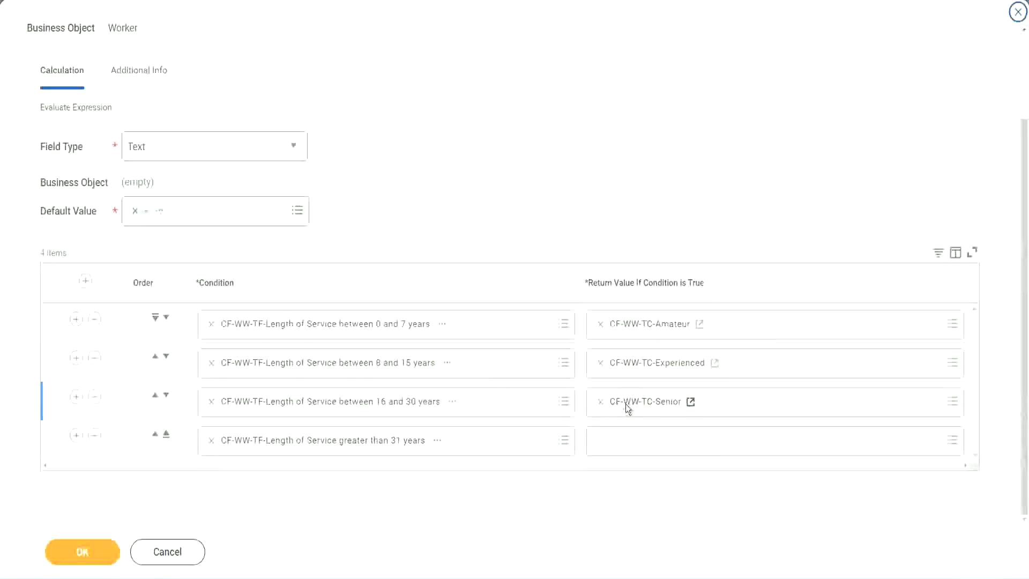
Step: Copy the Senior field name and start a row 4 calculated field named CF-WW-TC-Legend
right_click(629, 409)
click(643, 460)
click(625, 448)
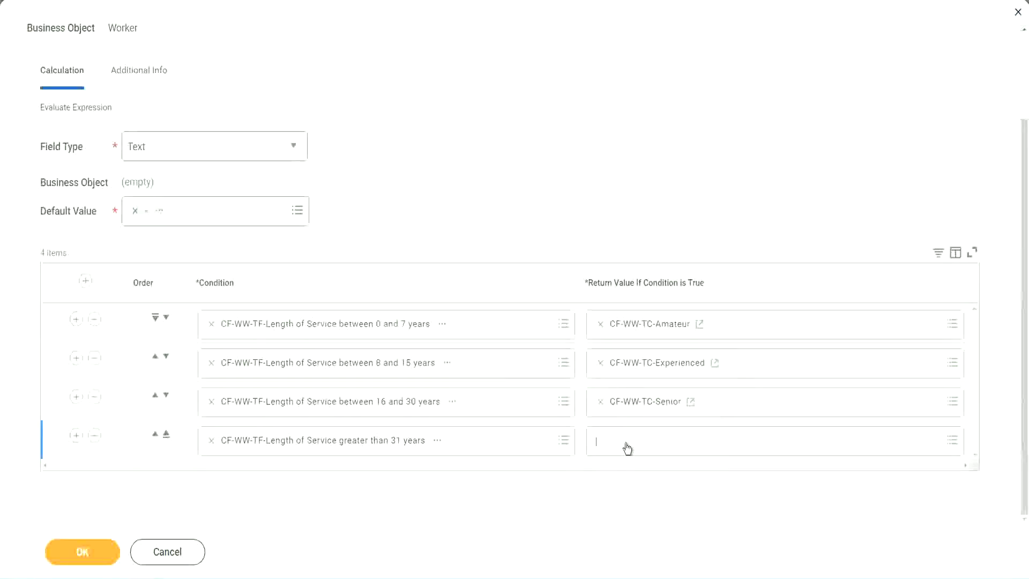
key(Escape)
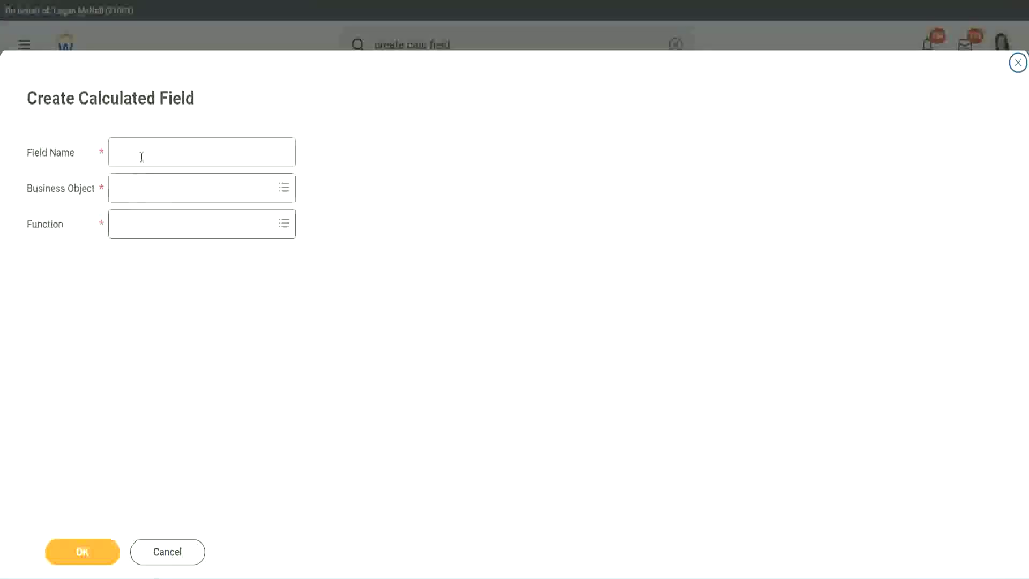
click(142, 155)
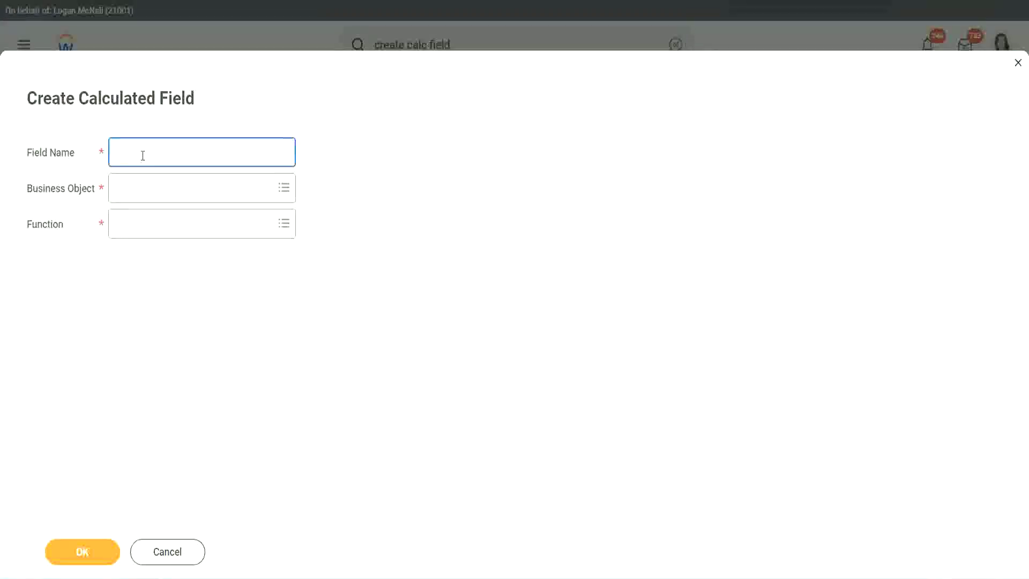
key(ctrl+v)
double_click(174, 152)
text(Legend)
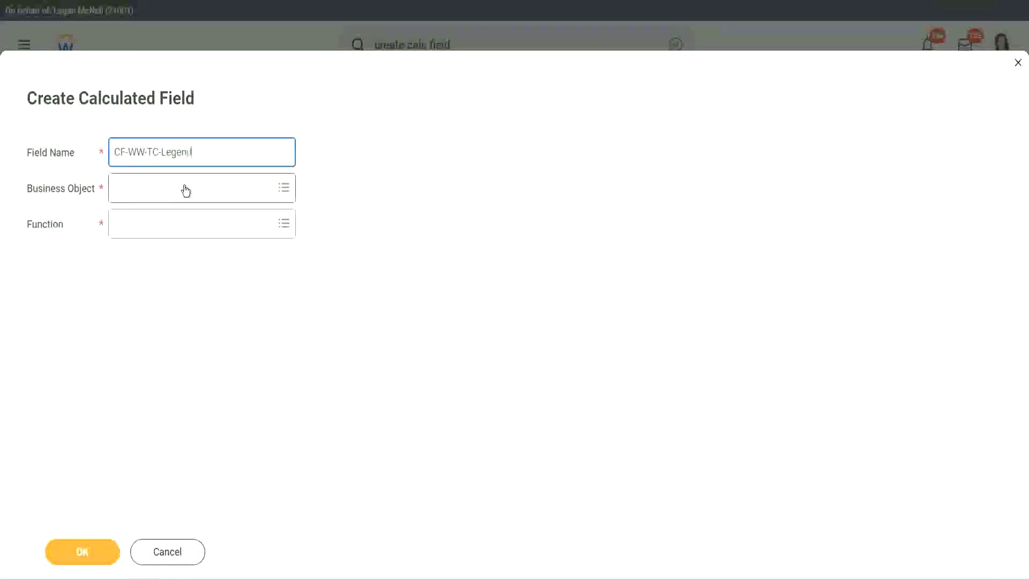
Step: Set the new field's Business Object to Global
click(145, 195)
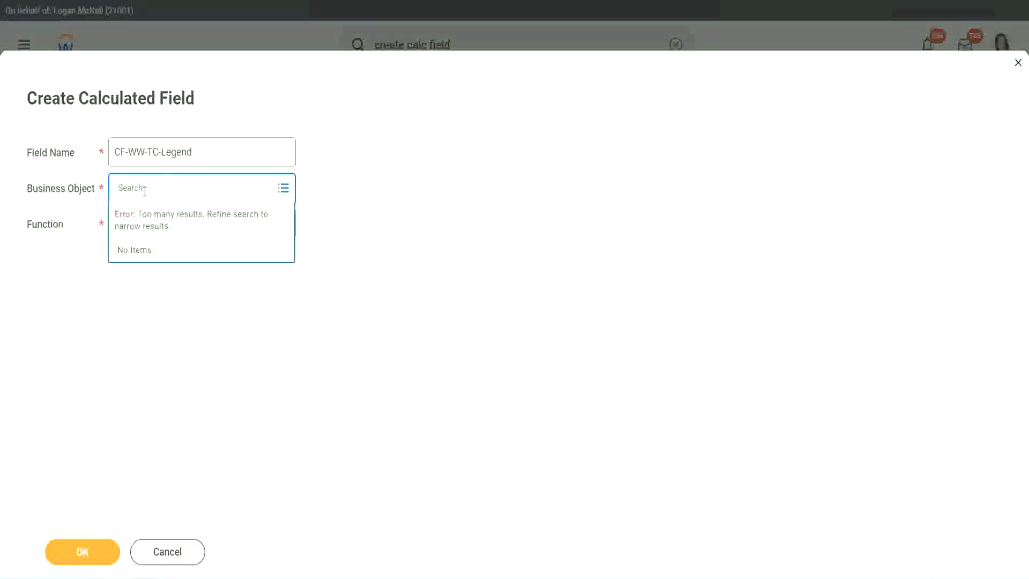
text(Global)
key(Return)
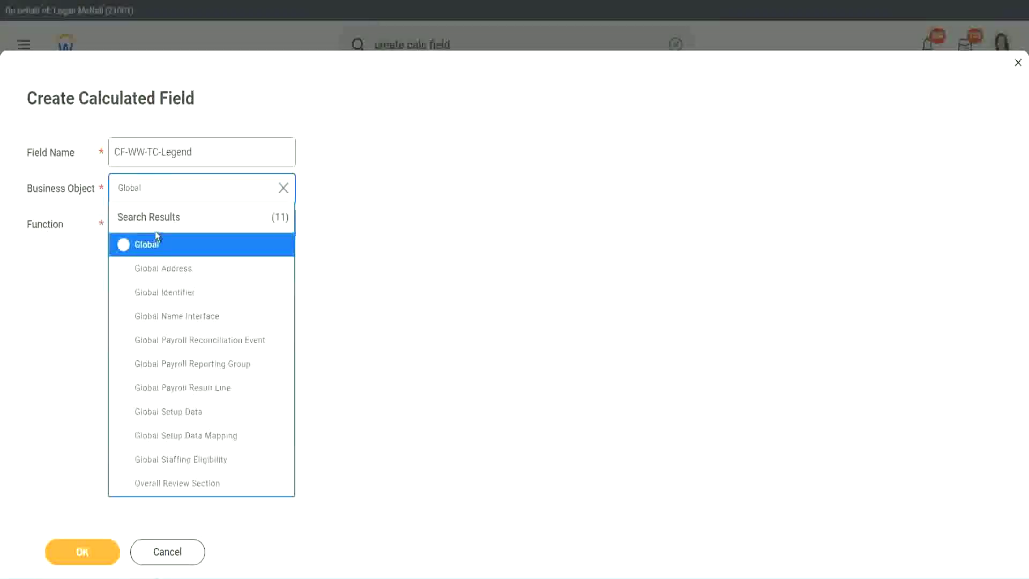
click(151, 247)
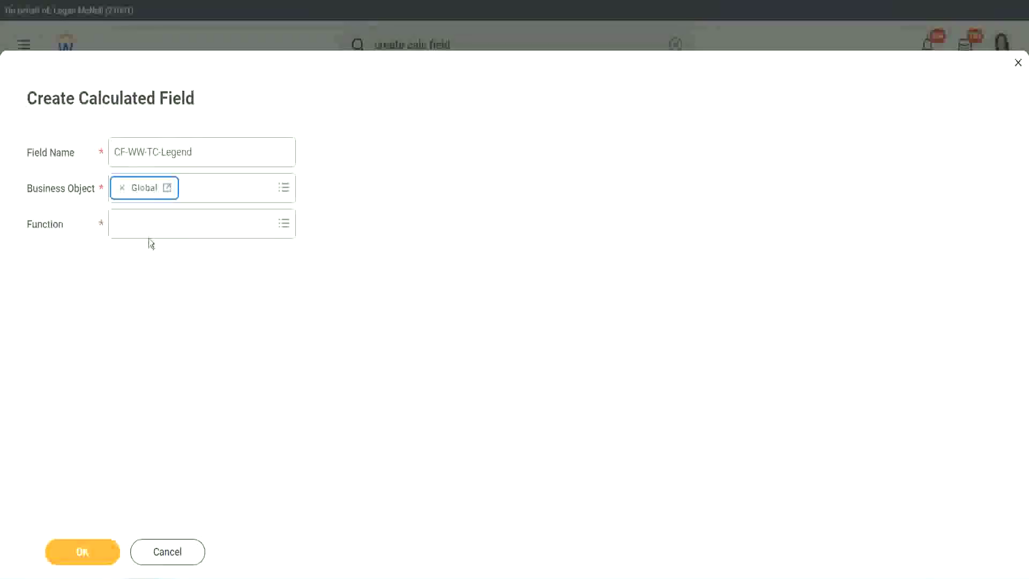
Step: Choose the Text Constant function, enter Legend as its value and save
click(148, 223)
text(tc)
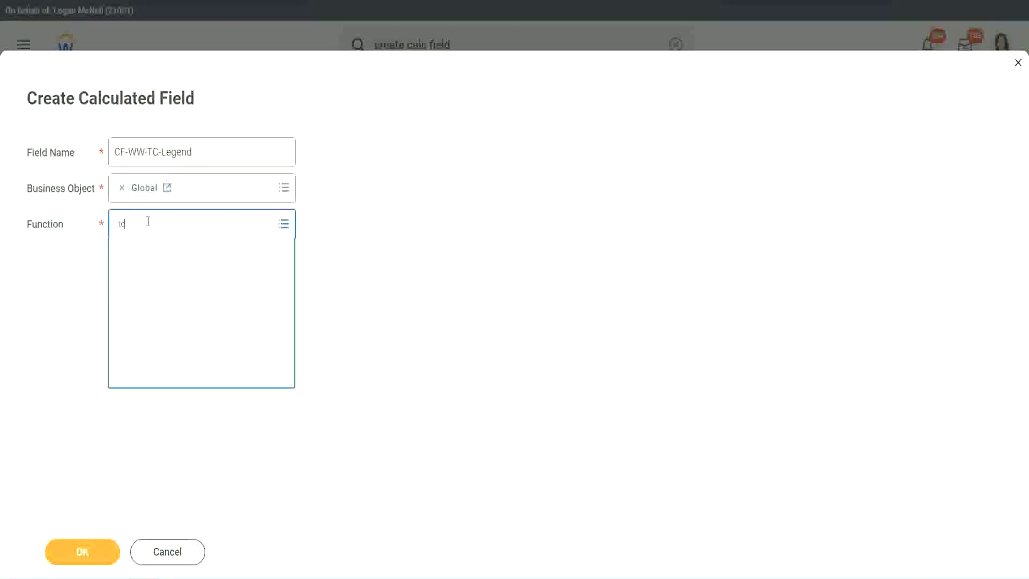
key(Return)
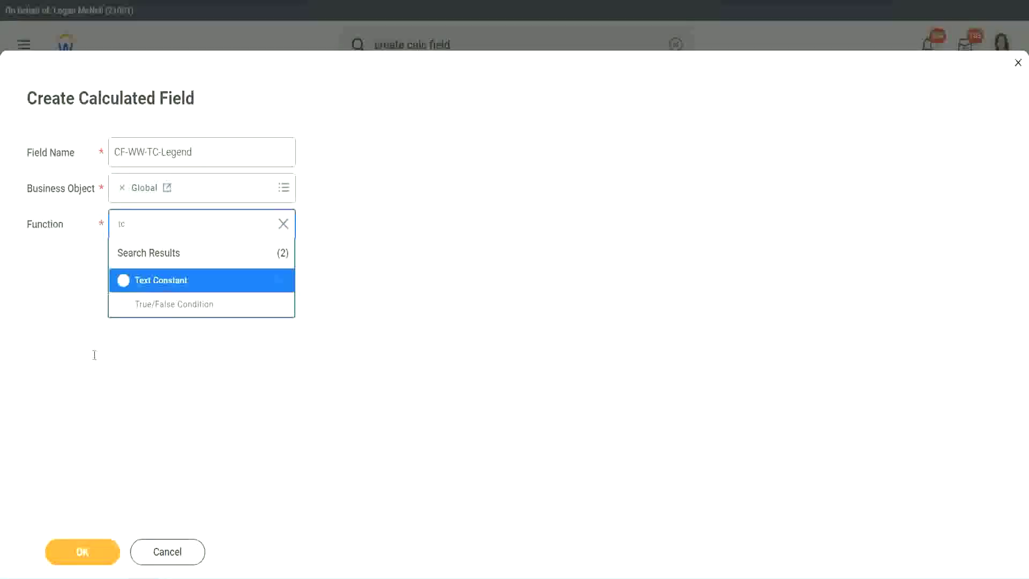
click(191, 290)
click(63, 547)
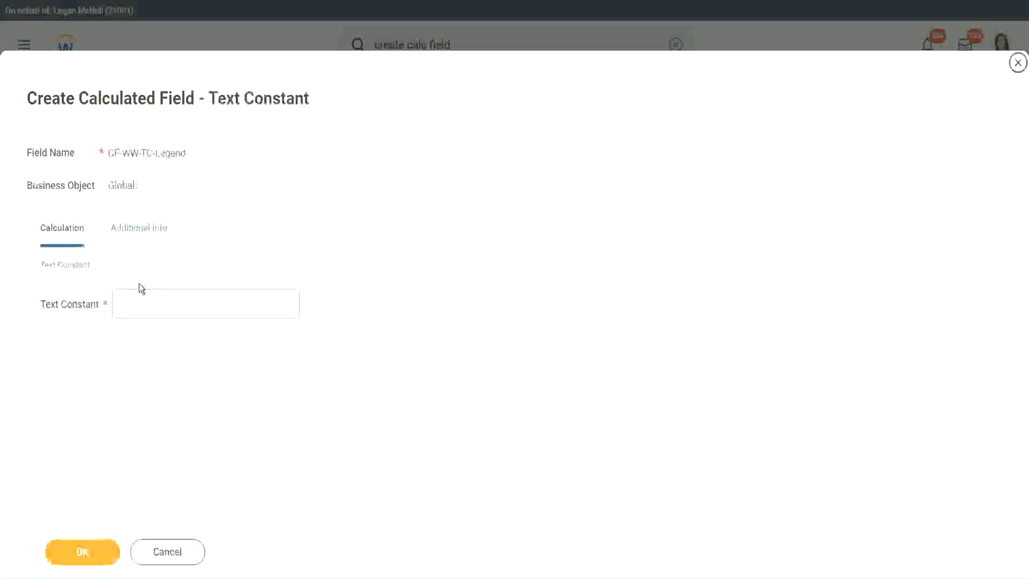
click(133, 305)
text(Legend)
click(98, 549)
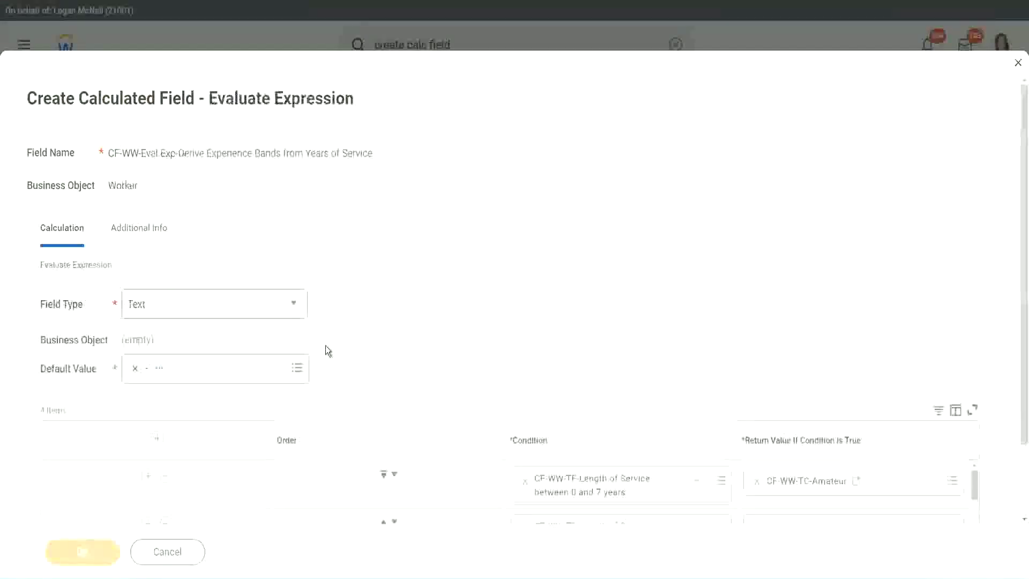
Step: Review the four conditions returning Amateur, Experienced, Senior and Legend, then save the Evaluate Expression field
scroll(545, 285, down, 3)
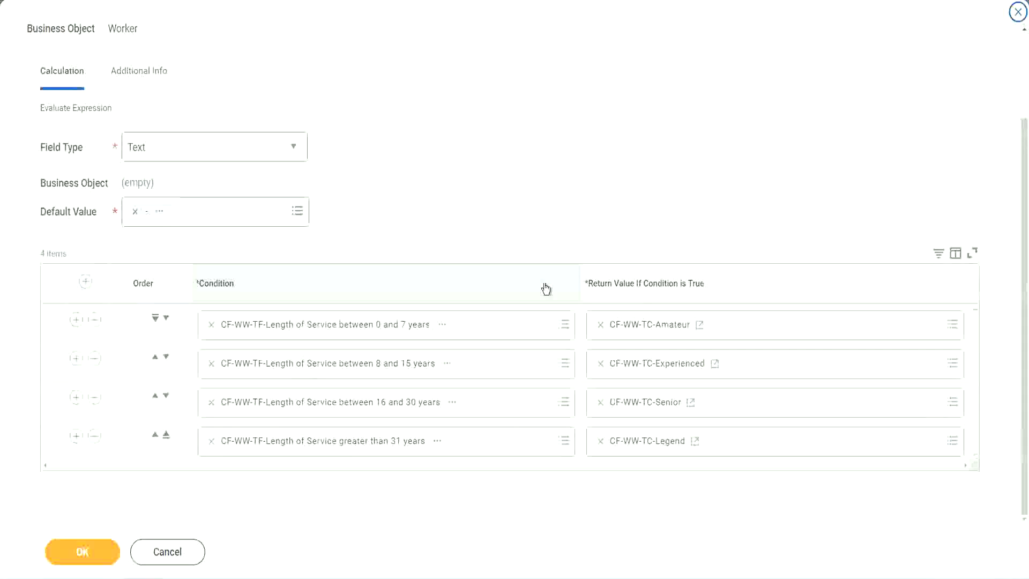
scroll(437, 217, up, 1)
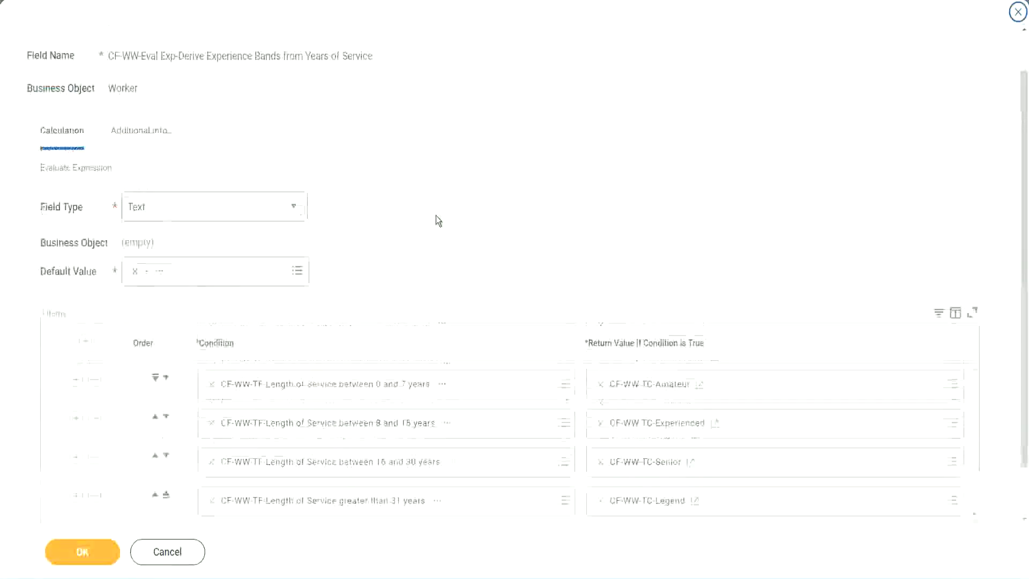
scroll(436, 215, up, 1)
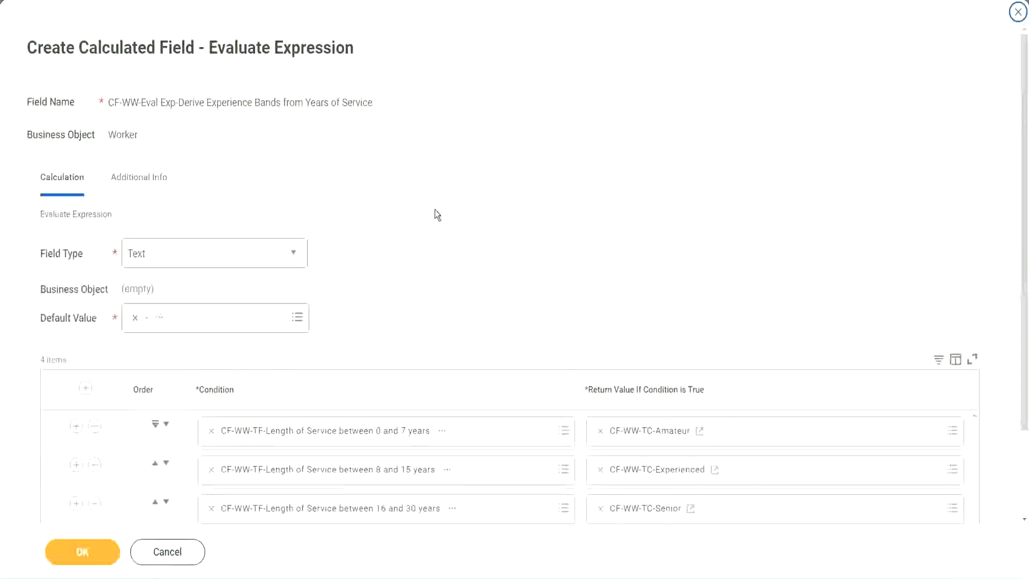
scroll(436, 211, down, 2)
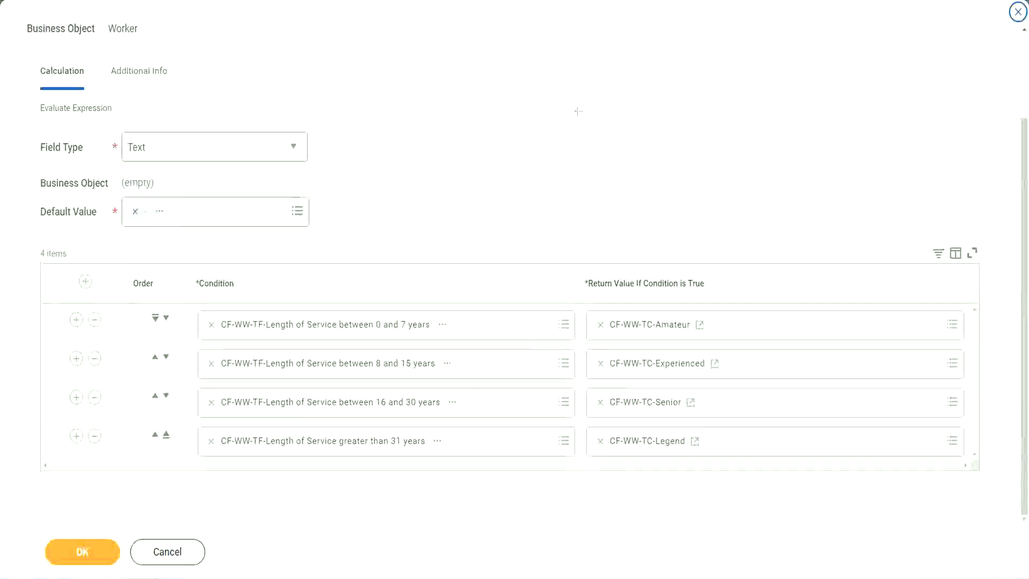
drag(659, 152, 668, 254)
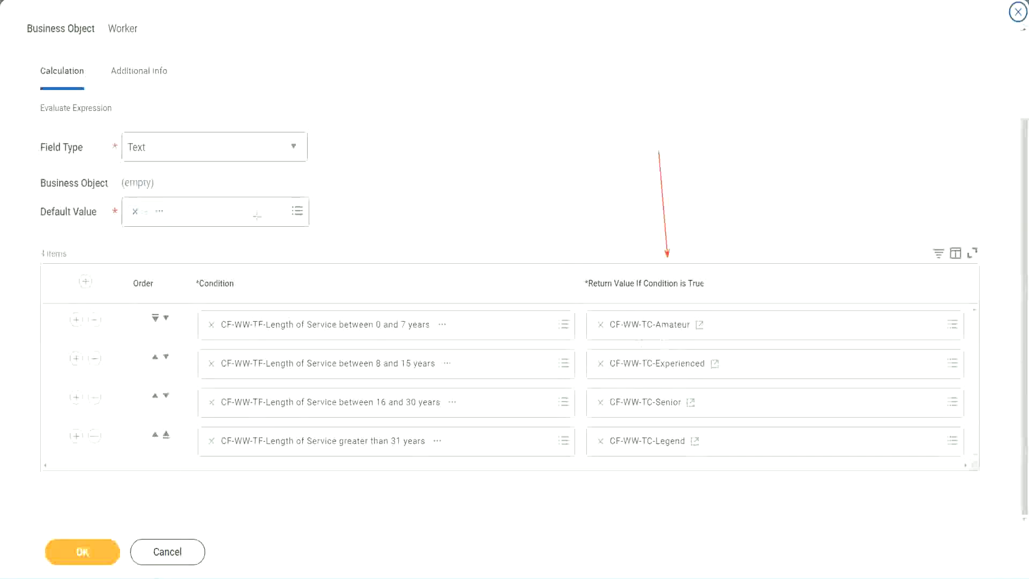
drag(127, 93, 132, 129)
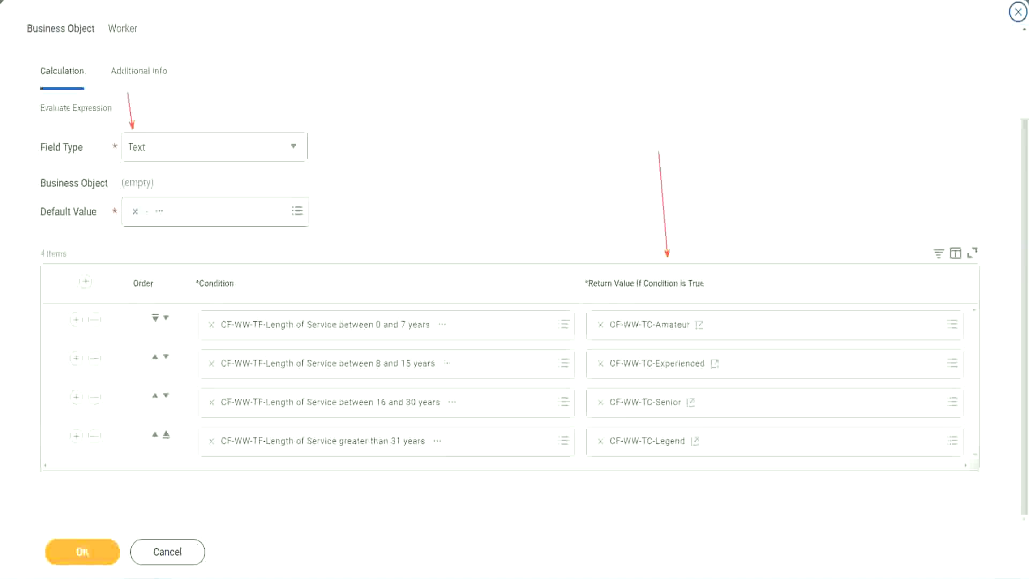
click(89, 551)
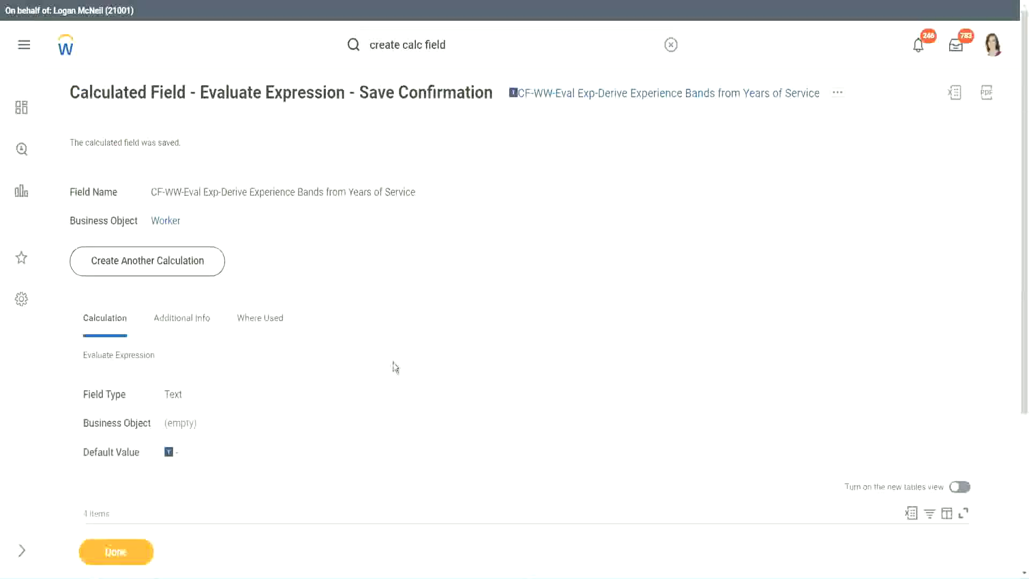
Step: Review the saved Experience Bands field's four conditions on the confirmation page and check its link's shortcut menu
scroll(394, 362, down, 4)
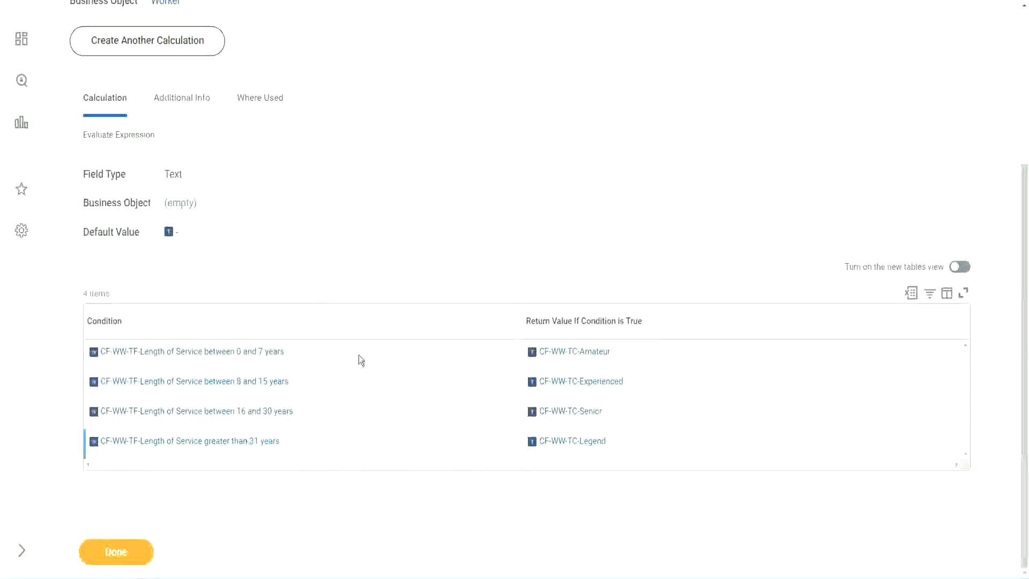
scroll(317, 280, up, 4)
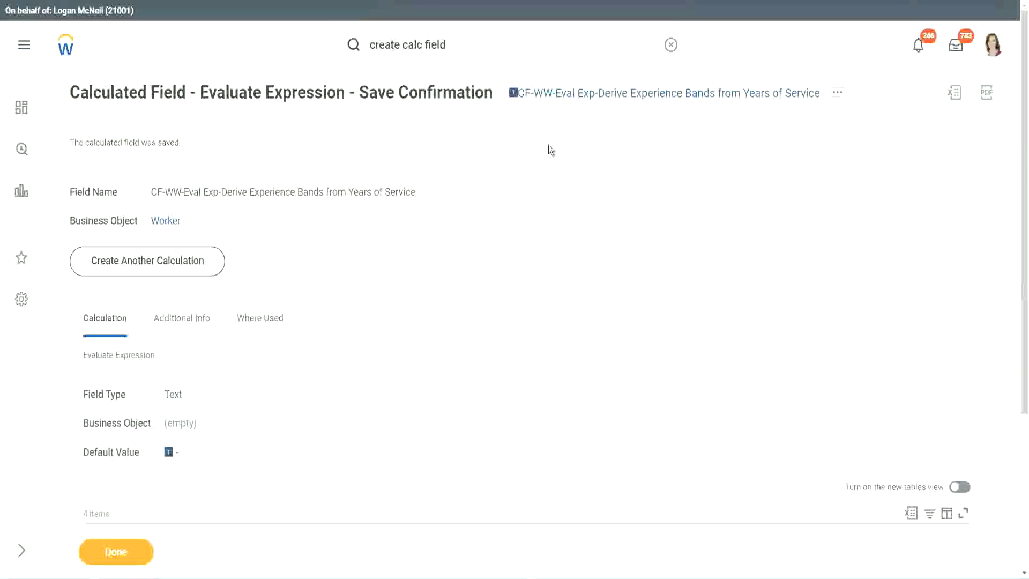
right_click(604, 101)
click(633, 164)
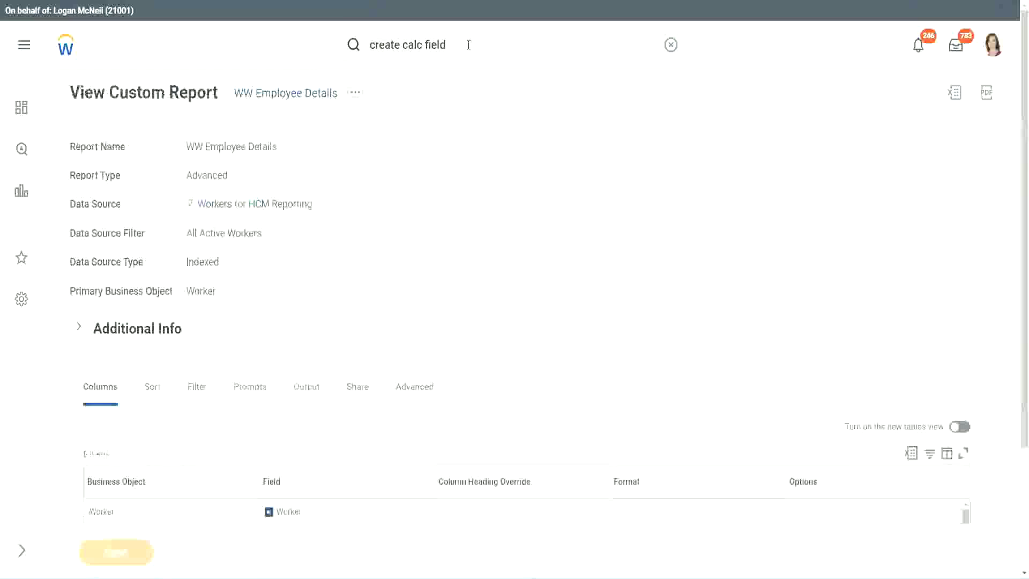
Step: Open the WW Employee Details custom report for editing
click(357, 97)
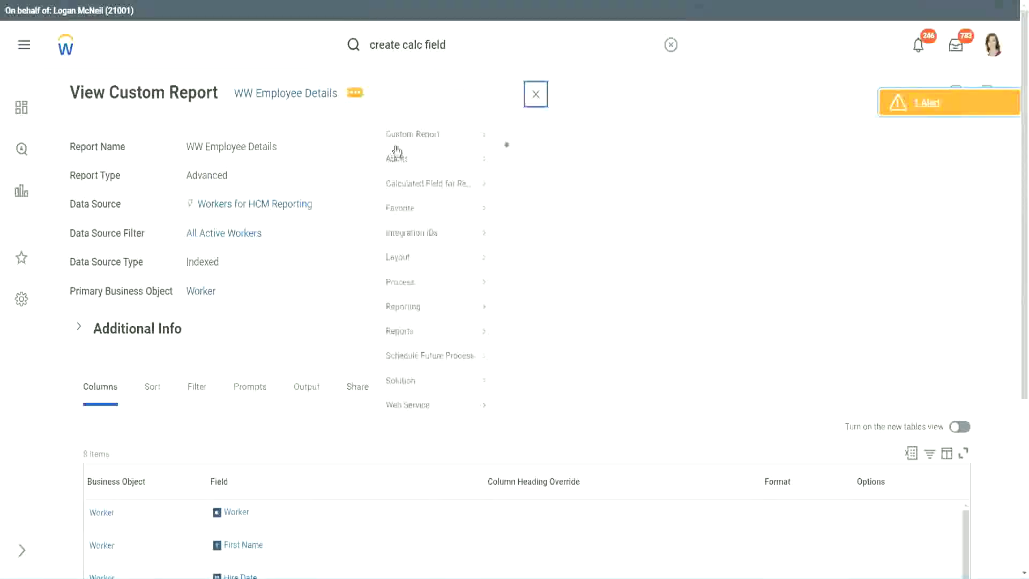
mouse_move(404, 148)
click(523, 153)
Step: Add a blank column row below # of Years of Service and delete the Years of Service substring column
scroll(374, 235, down, 5)
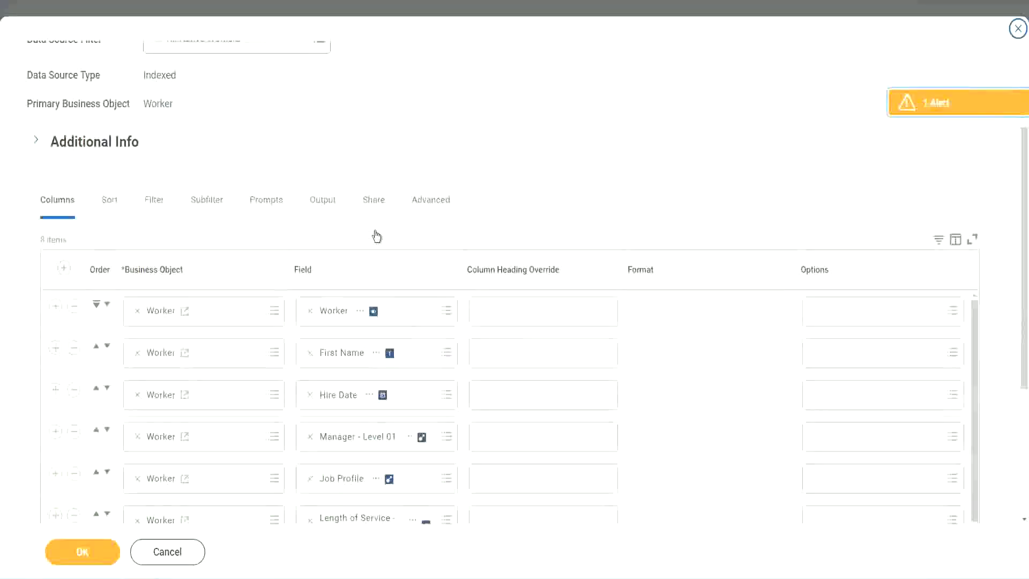
scroll(377, 236, down, 2)
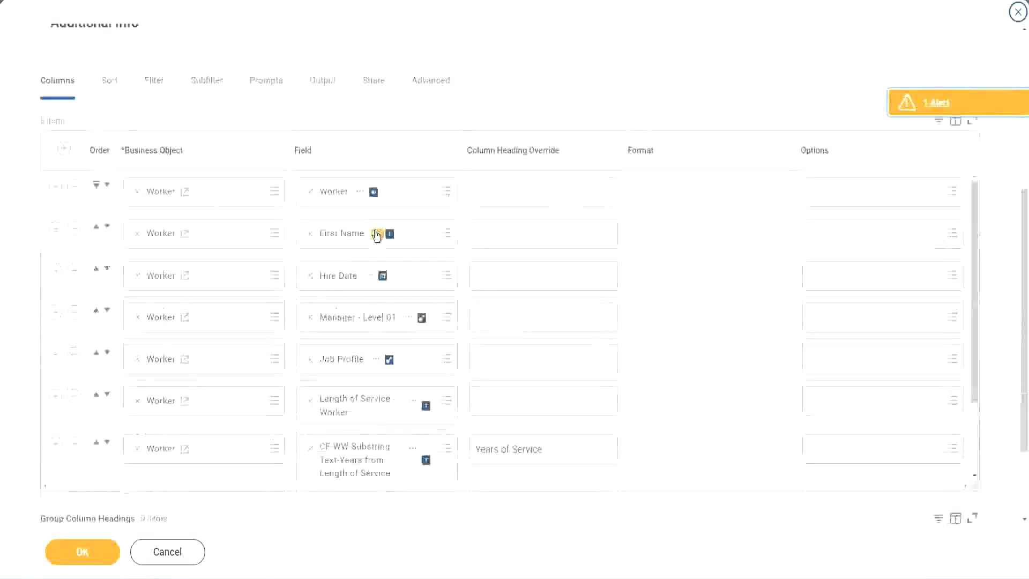
click(55, 444)
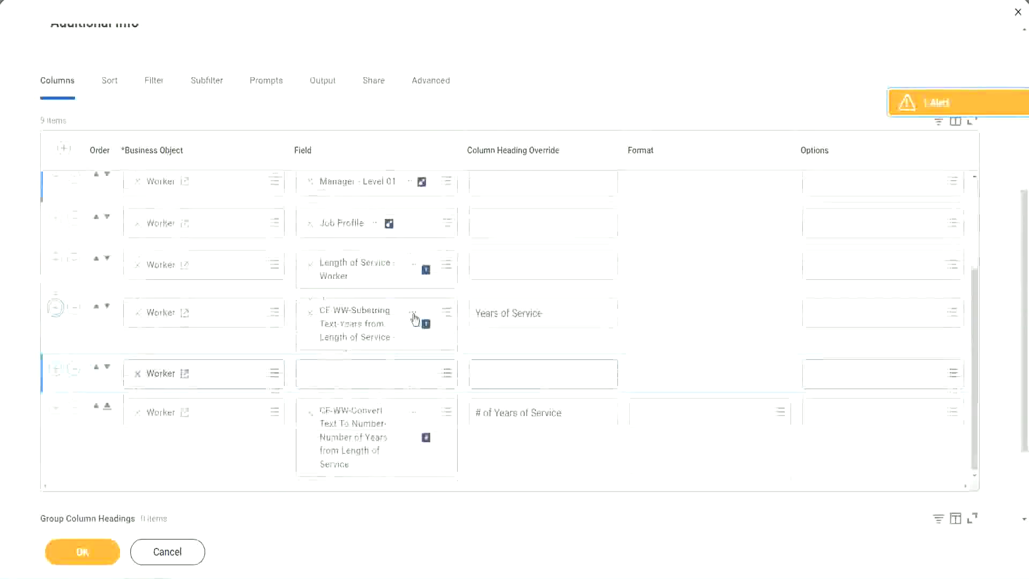
scroll(408, 386, down, 2)
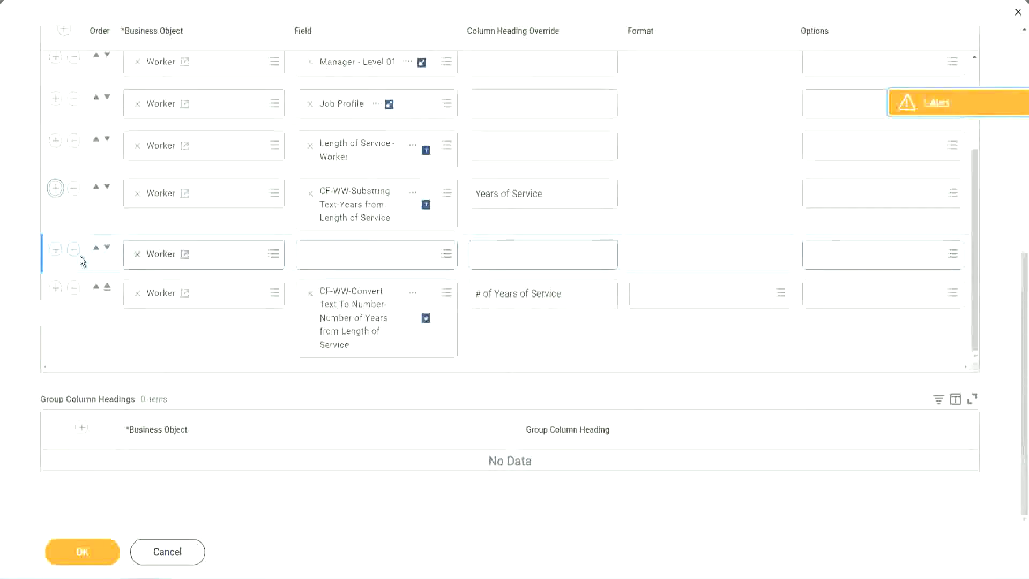
click(107, 248)
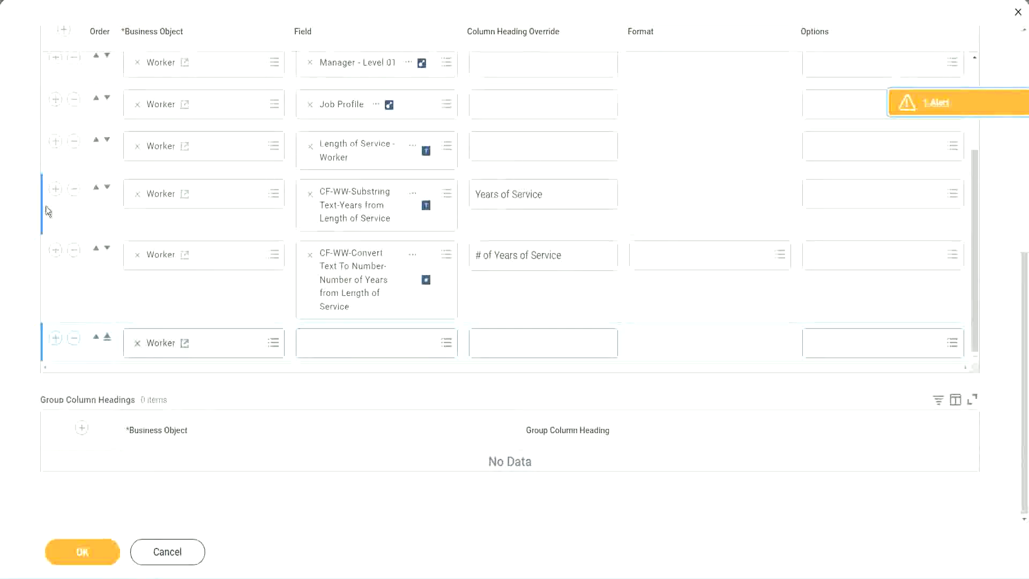
click(74, 189)
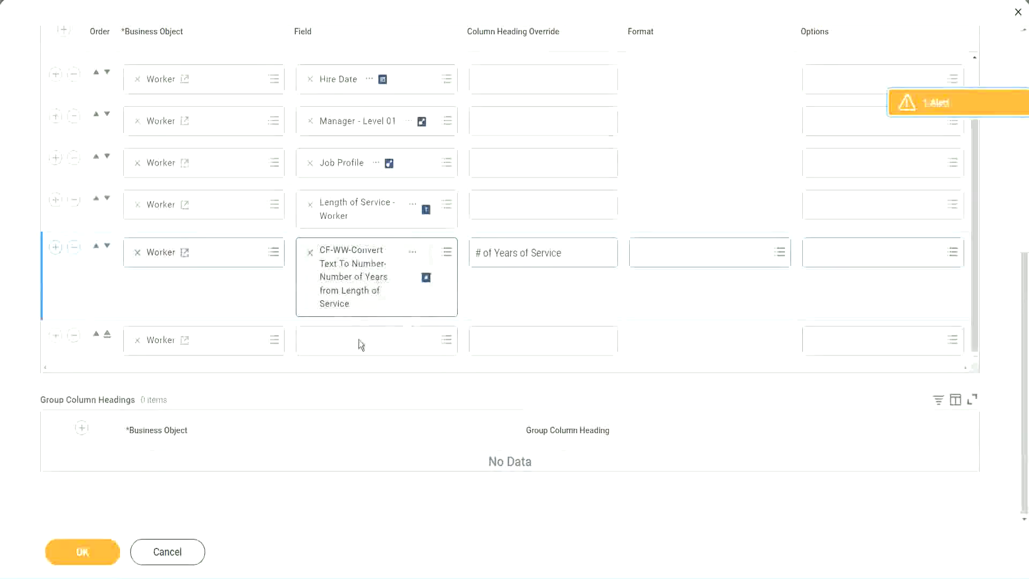
Step: Set the new row to the pasted CF-WW-Eval Exp-Derive Experience Bands field, headed 'Experience Bands', and save
click(337, 340)
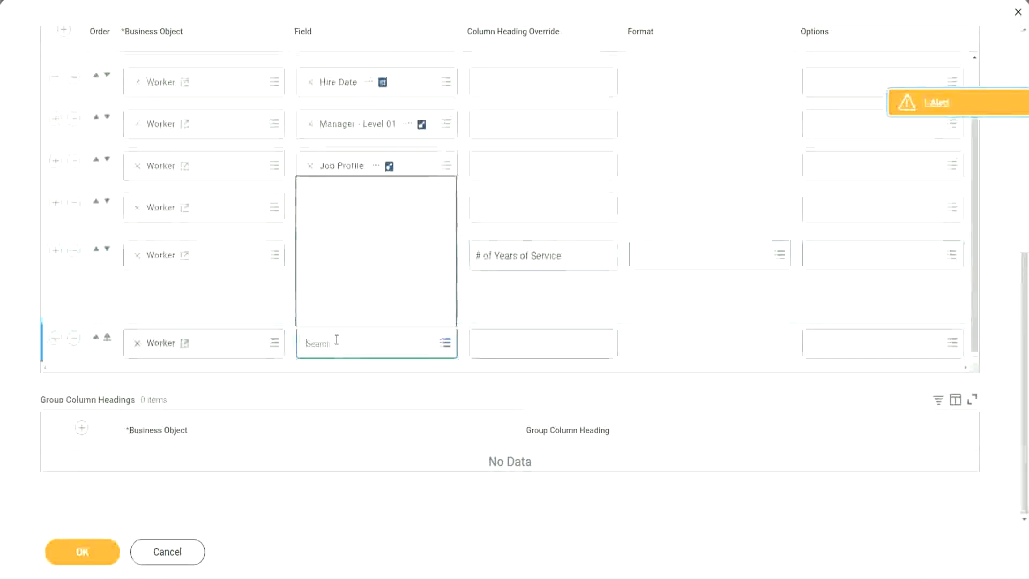
key(ctrl+v)
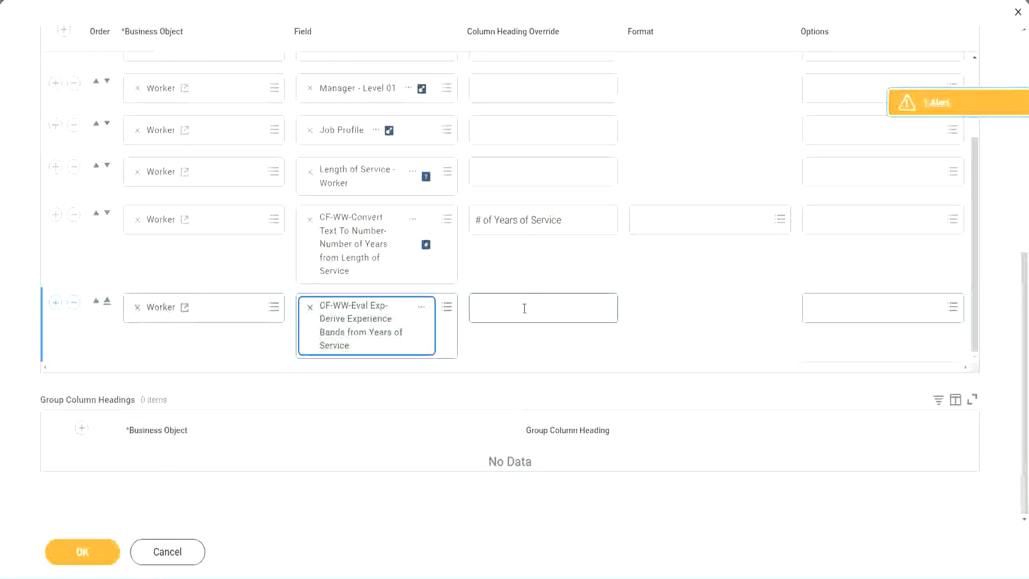
click(524, 308)
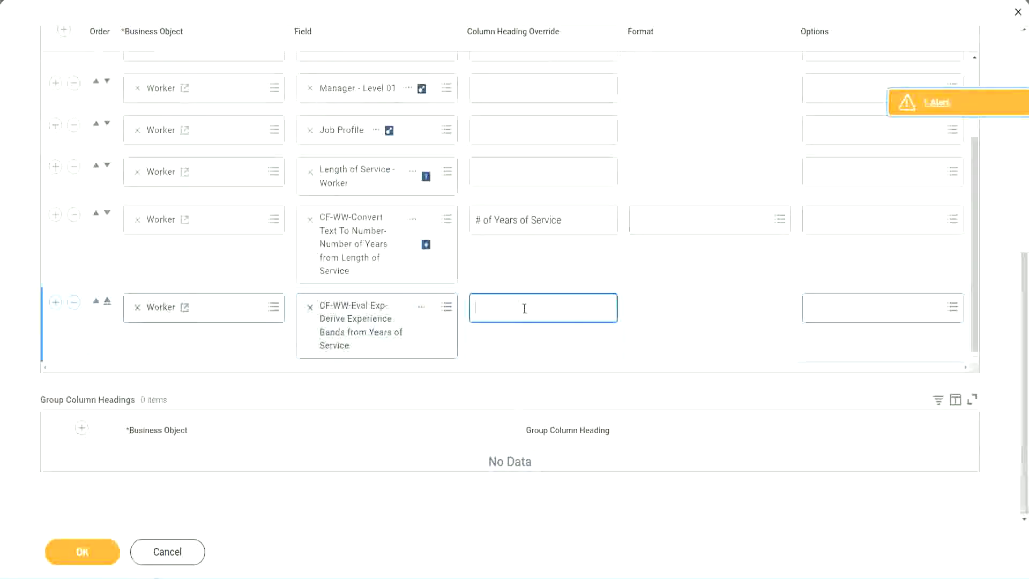
text(Experience Bands)
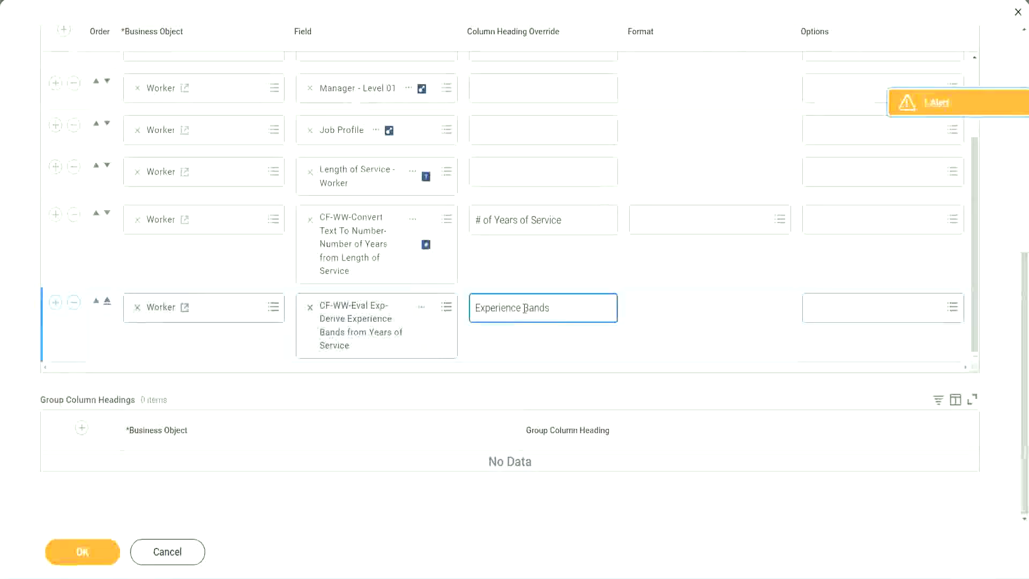
click(102, 553)
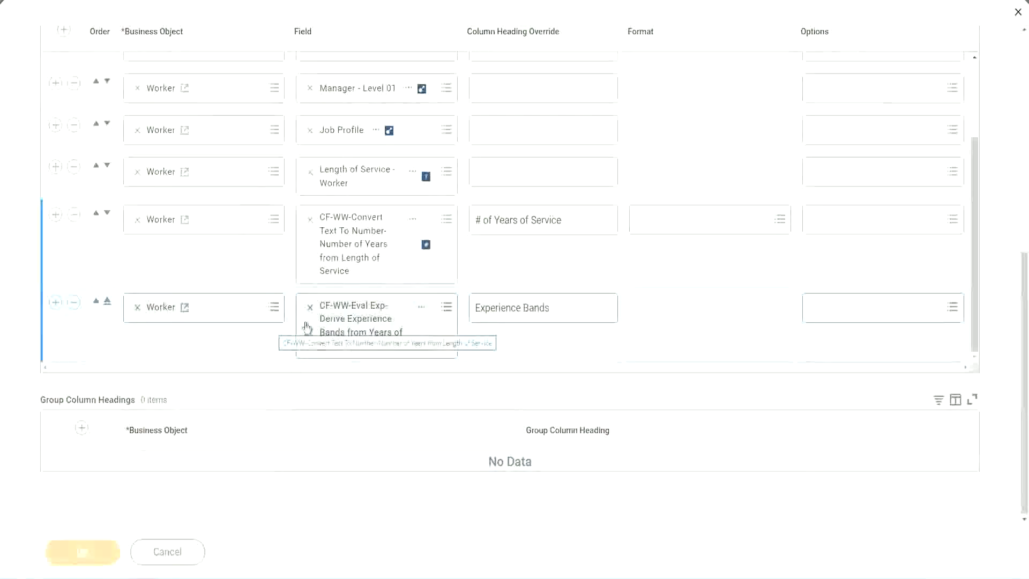
scroll(320, 364, down, 5)
Step: Run the report with empty prompts and check the first worker's 22 years of service is banded Senior
click(119, 552)
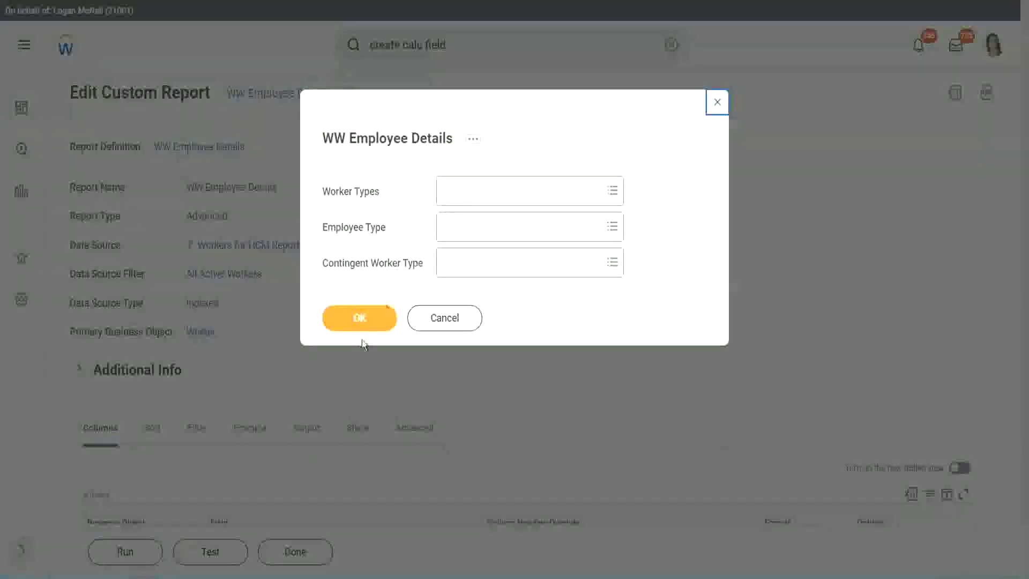
click(364, 326)
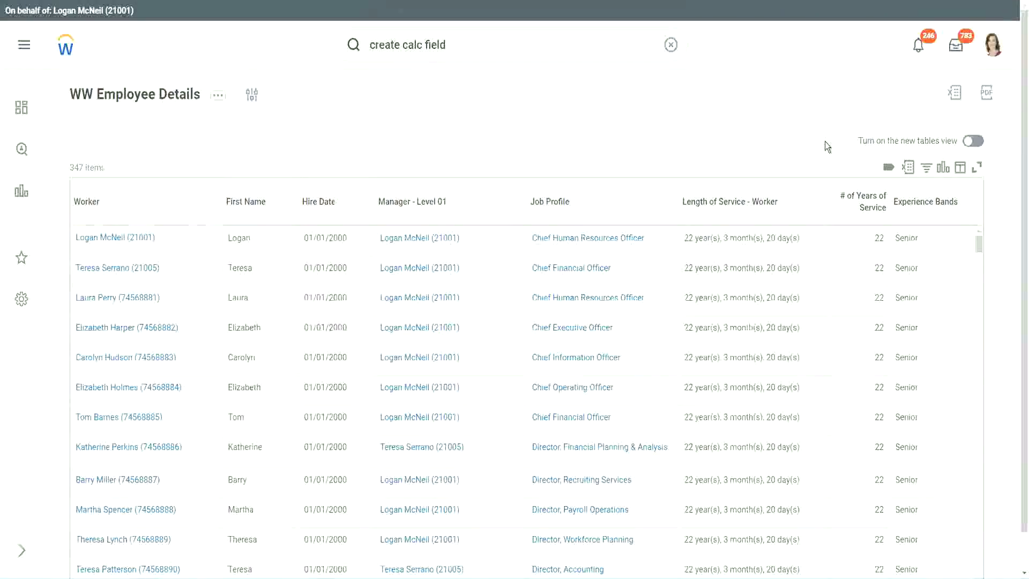
scroll(852, 165, down, 1)
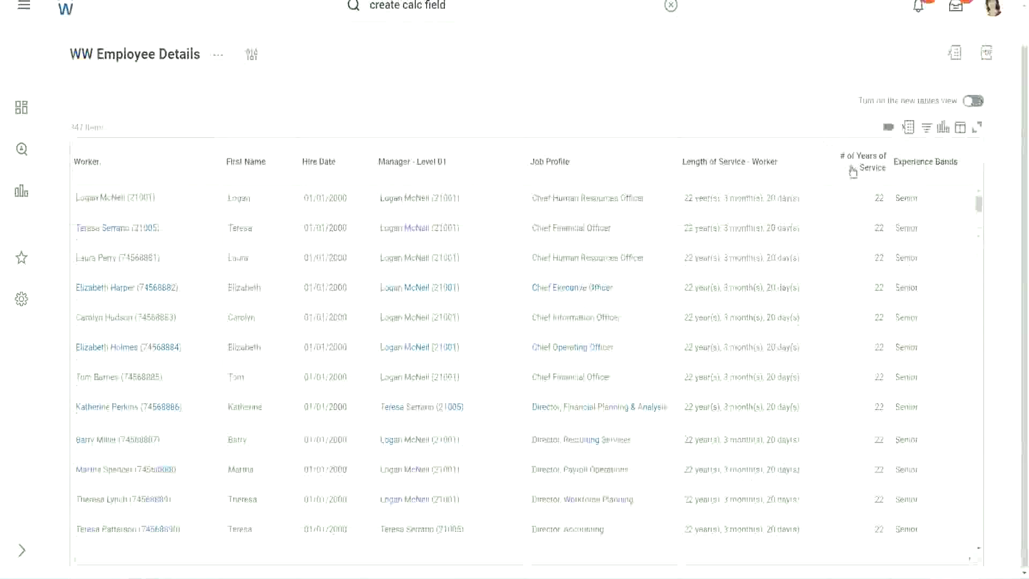
double_click(880, 200)
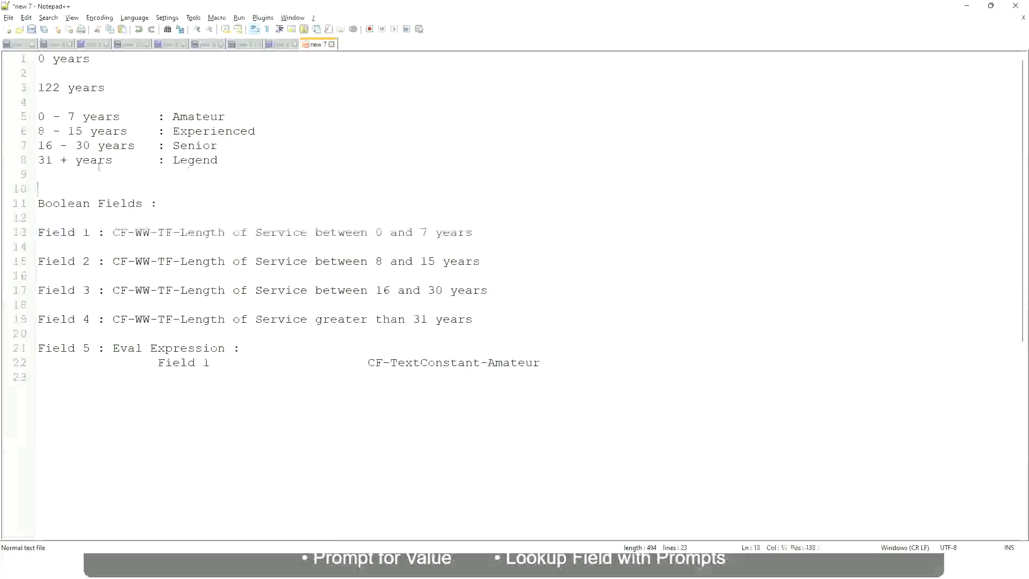
Step: Highlight the 16 - 30 years range and the word Senior on line 7 of the notes
click(170, 146)
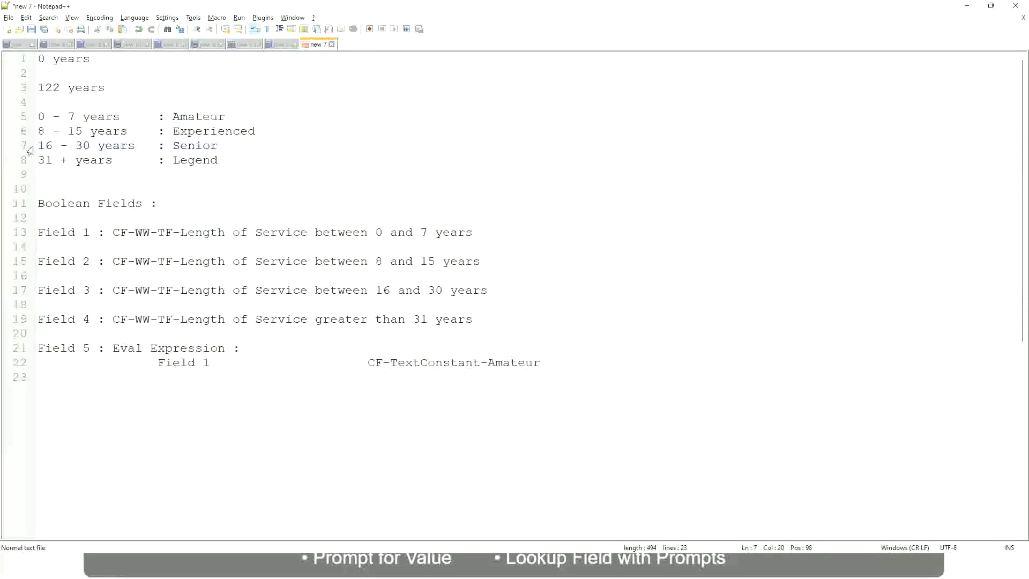
drag(36, 146, 97, 146)
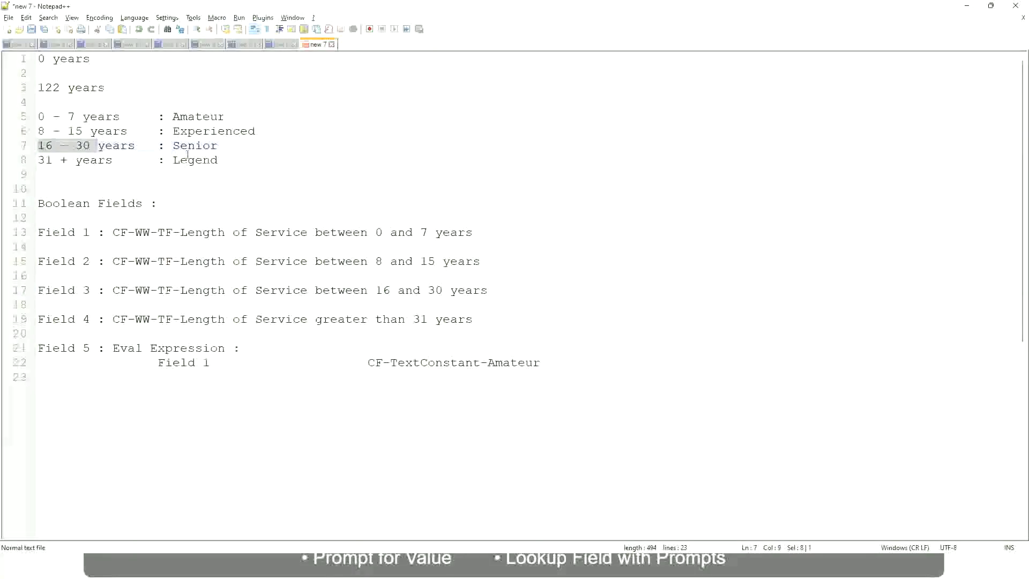
double_click(190, 146)
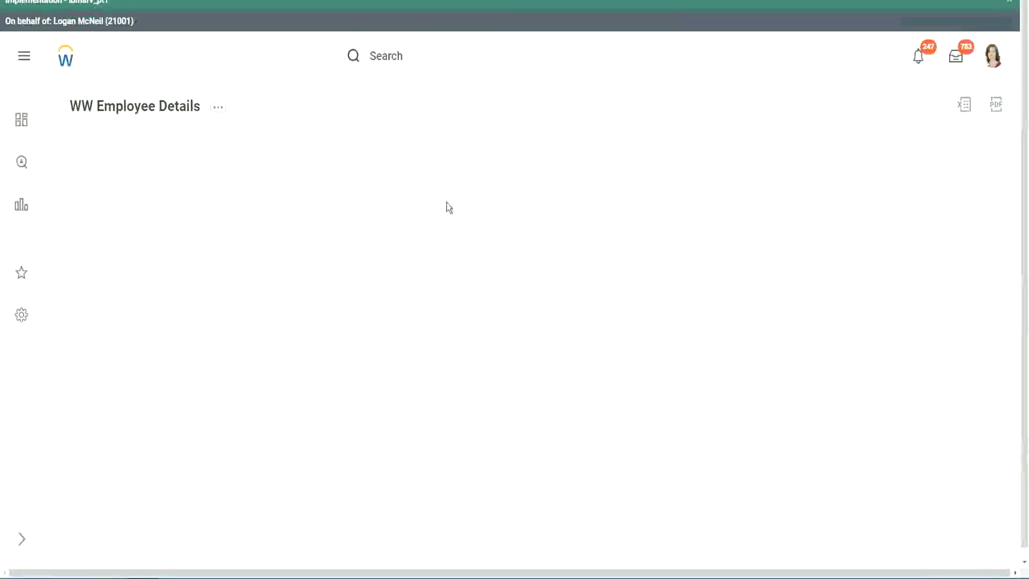
Step: Filter the Experience Bands column to values containing Amateur, which returns 0 of 347 items
scroll(883, 320, down, 3)
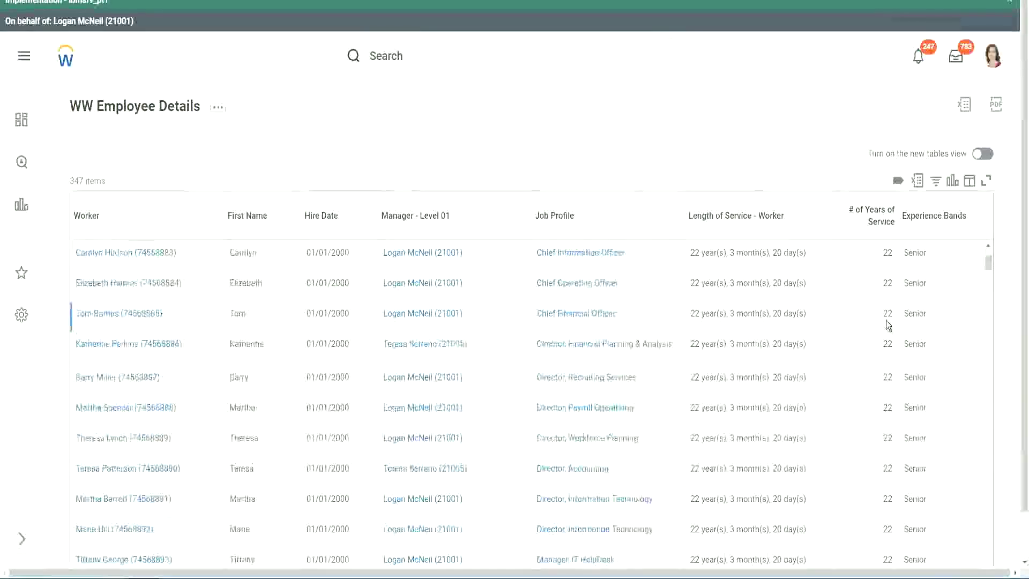
scroll(890, 321, down, 7)
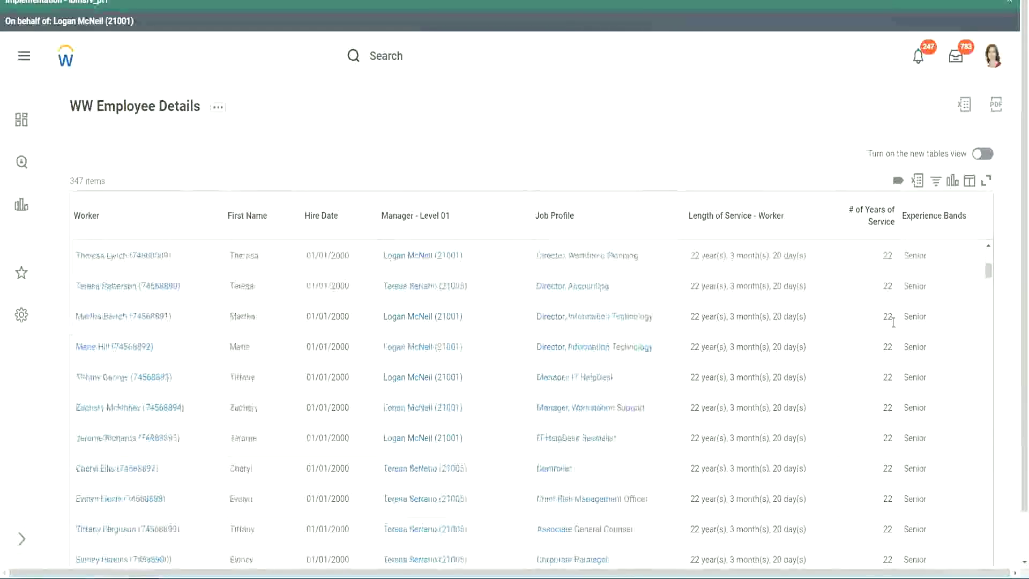
scroll(898, 354, down, 7)
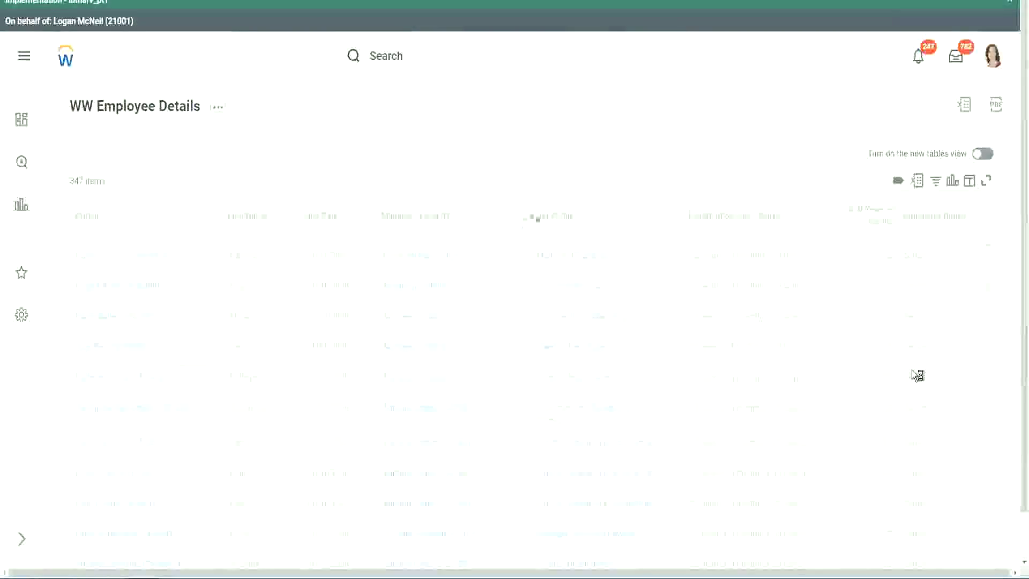
scroll(911, 369, down, 2)
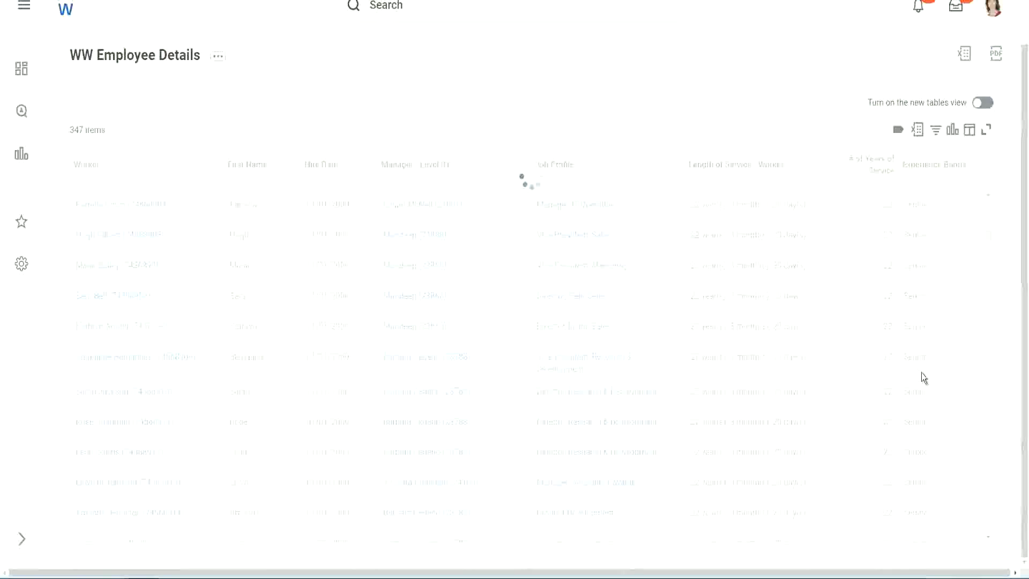
scroll(953, 303, down, 5)
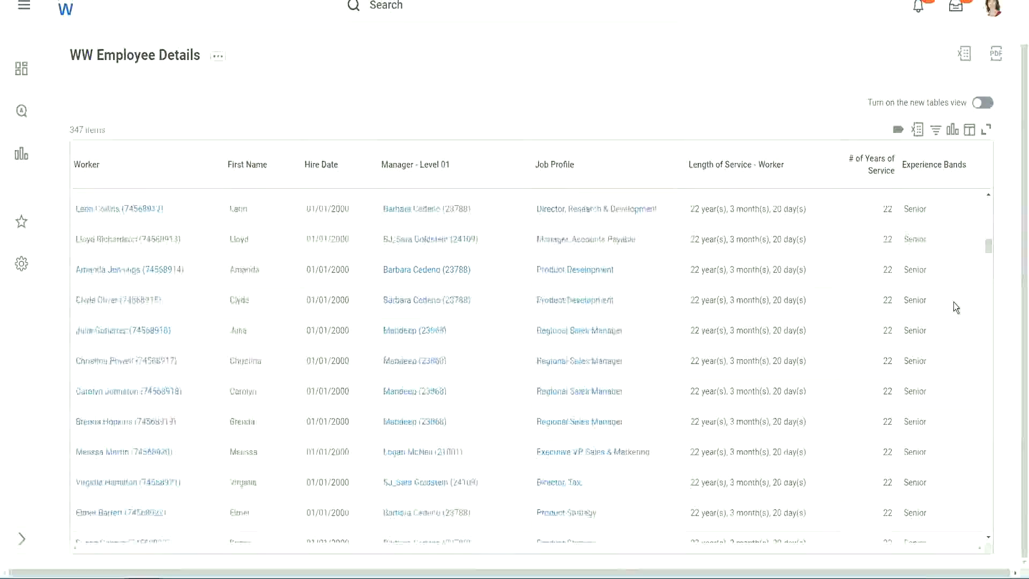
scroll(954, 301, down, 3)
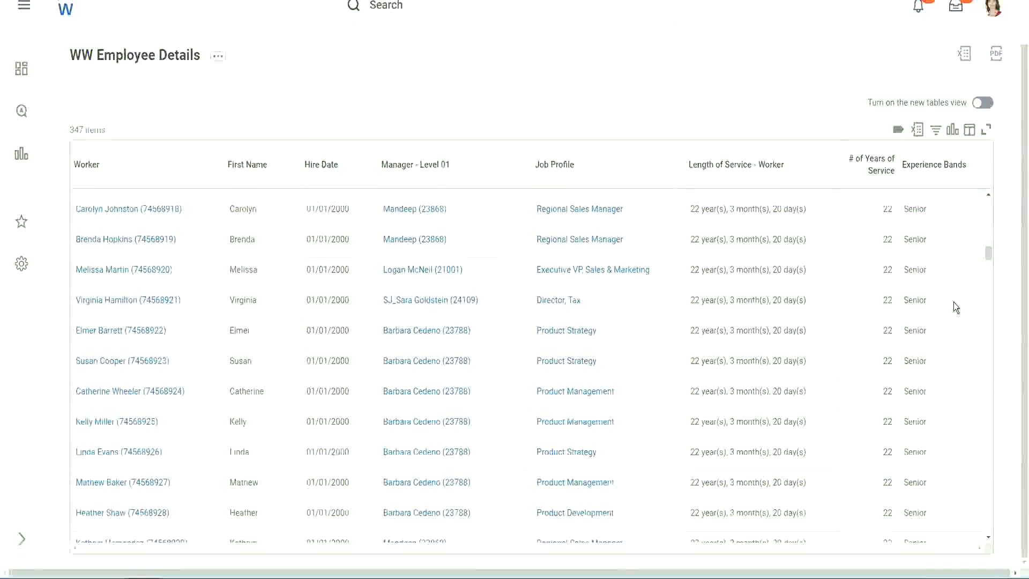
scroll(954, 301, down, 8)
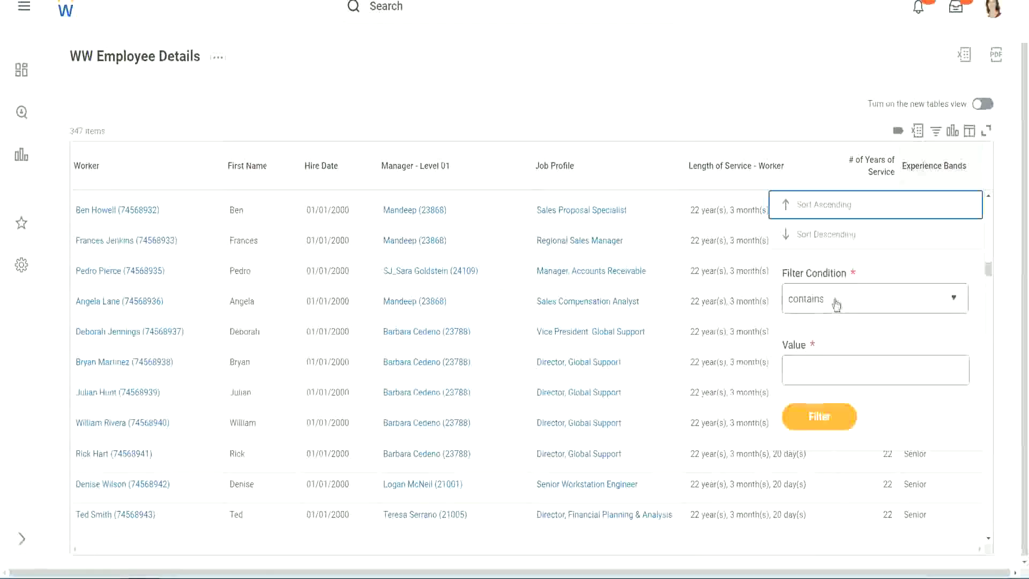
click(816, 361)
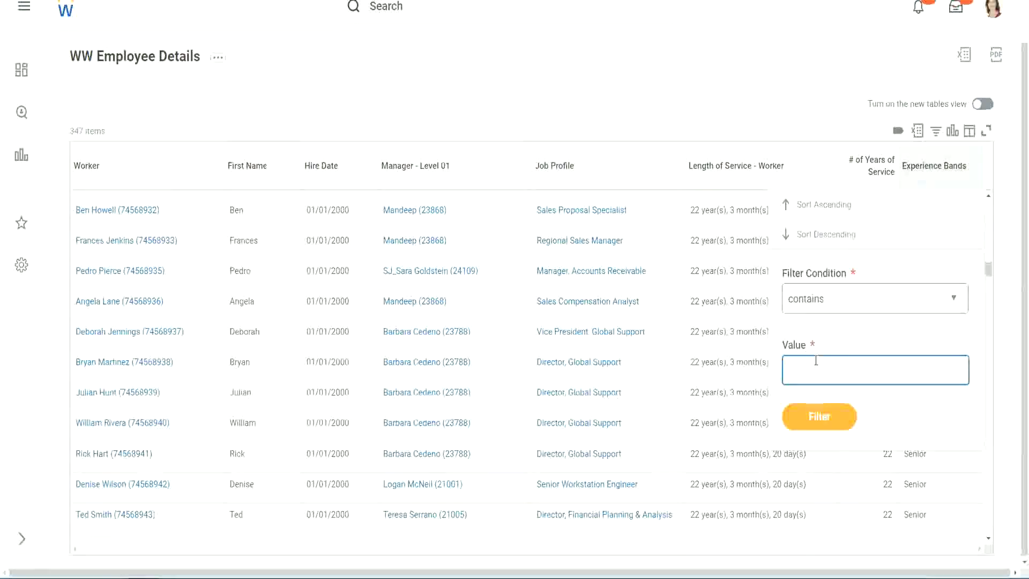
text(Amateur)
click(816, 418)
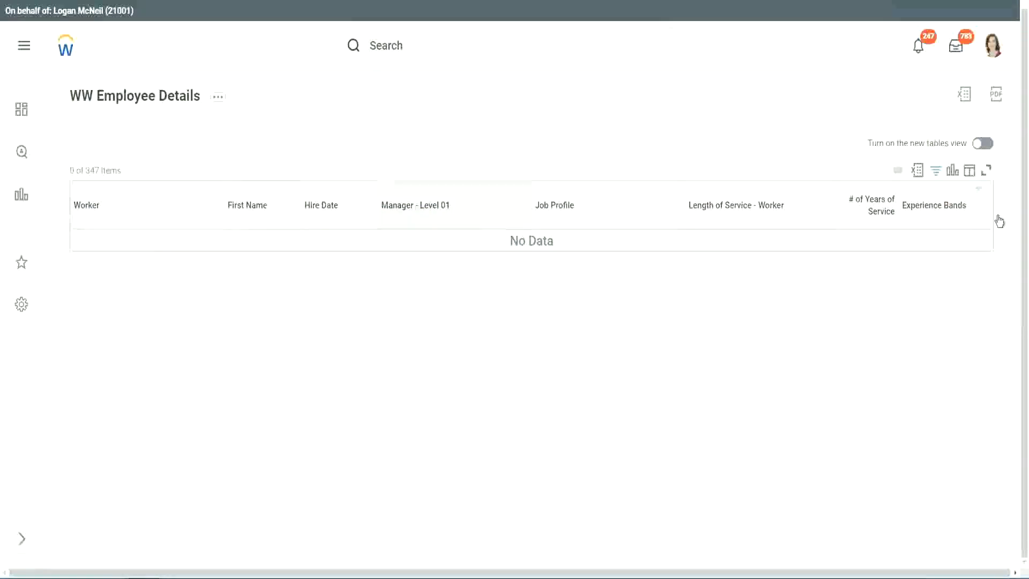
Step: Change the Experience Bands filter value from Amateur to Legend
click(931, 210)
click(855, 352)
key(ctrl+a)
text(Legend)
click(826, 396)
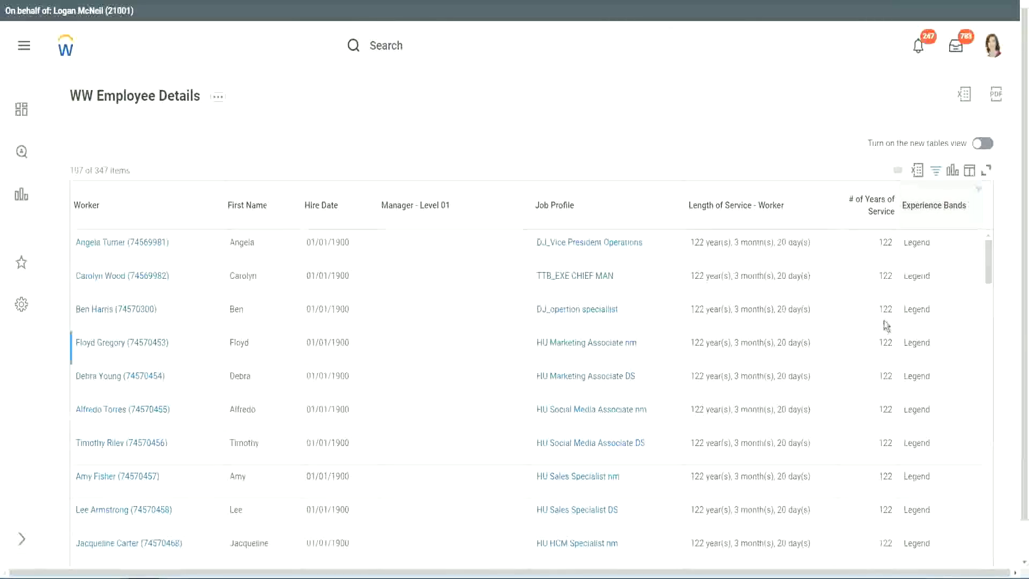
Step: Scroll through the 107 Legend results, highlighting a 1900 hire year and the 102 and 122 years of service
scroll(883, 320, down, 10)
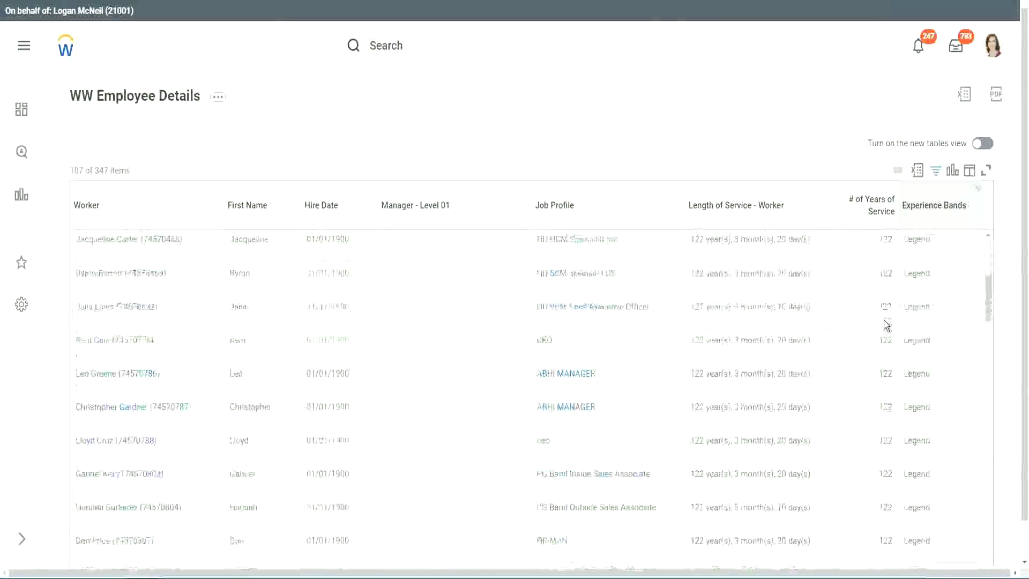
scroll(884, 320, down, 5)
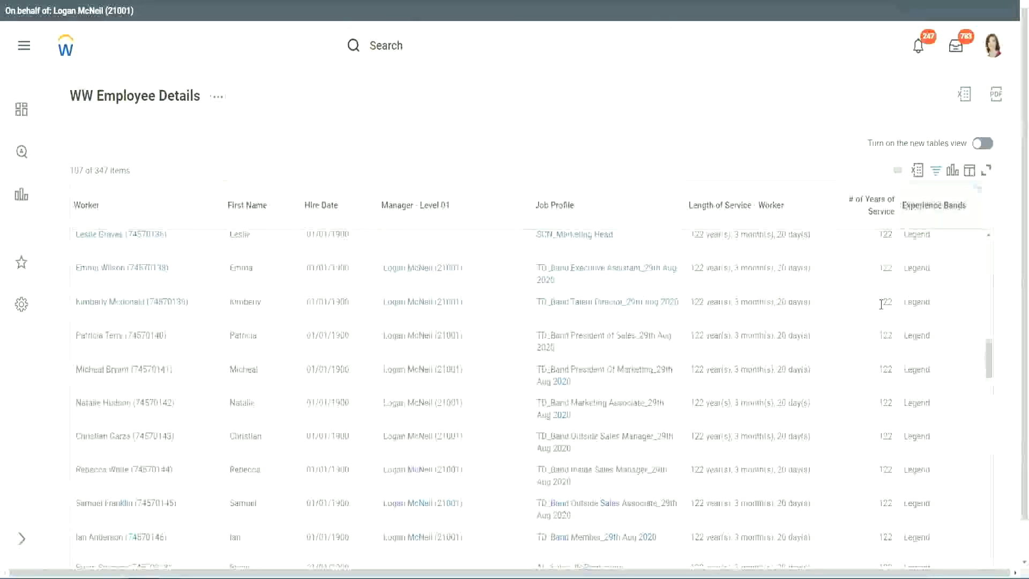
scroll(881, 305, down, 15)
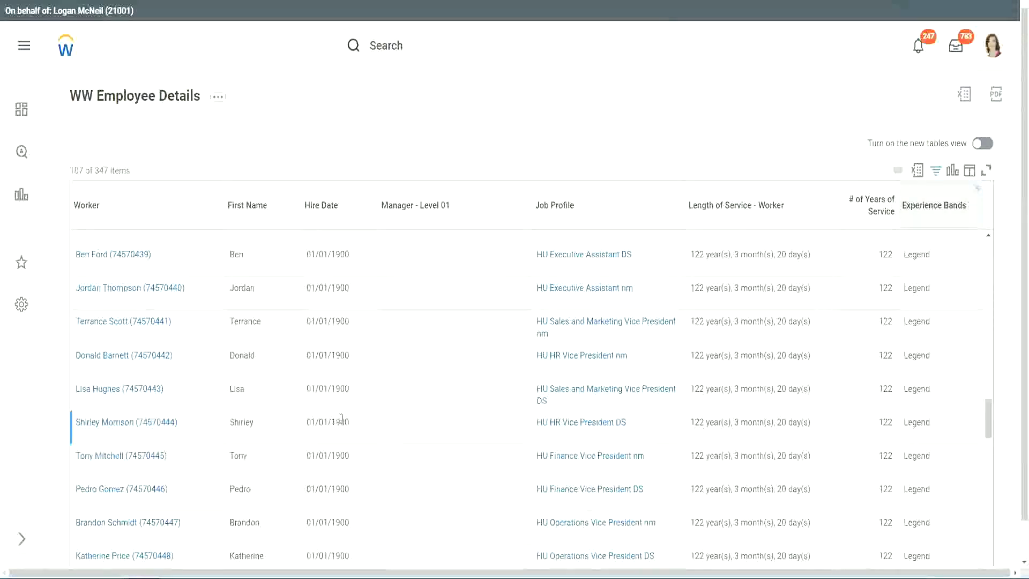
double_click(338, 422)
scroll(875, 403, down, 5)
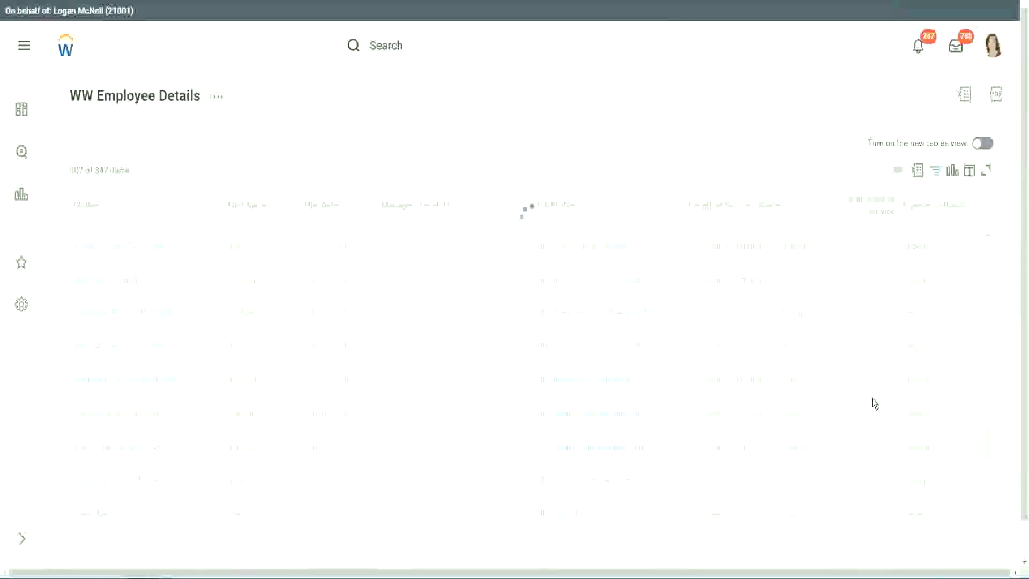
scroll(873, 397, down, 10)
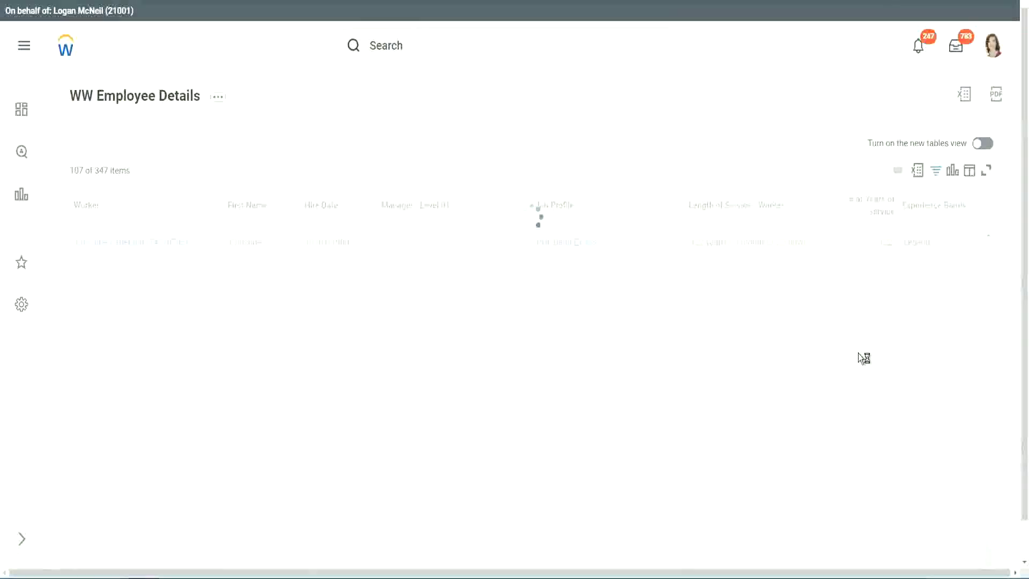
scroll(858, 353, down, 5)
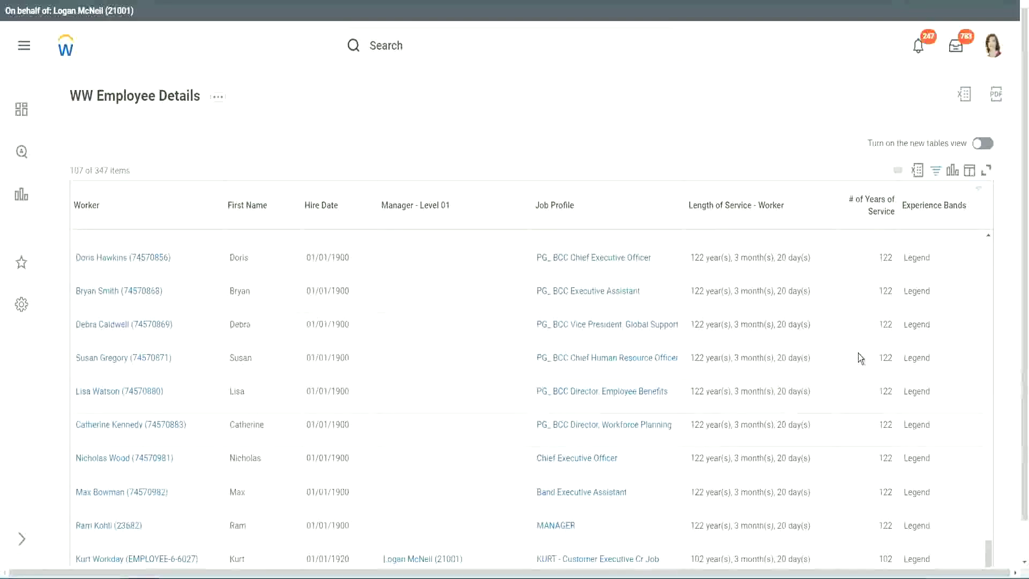
click(874, 542)
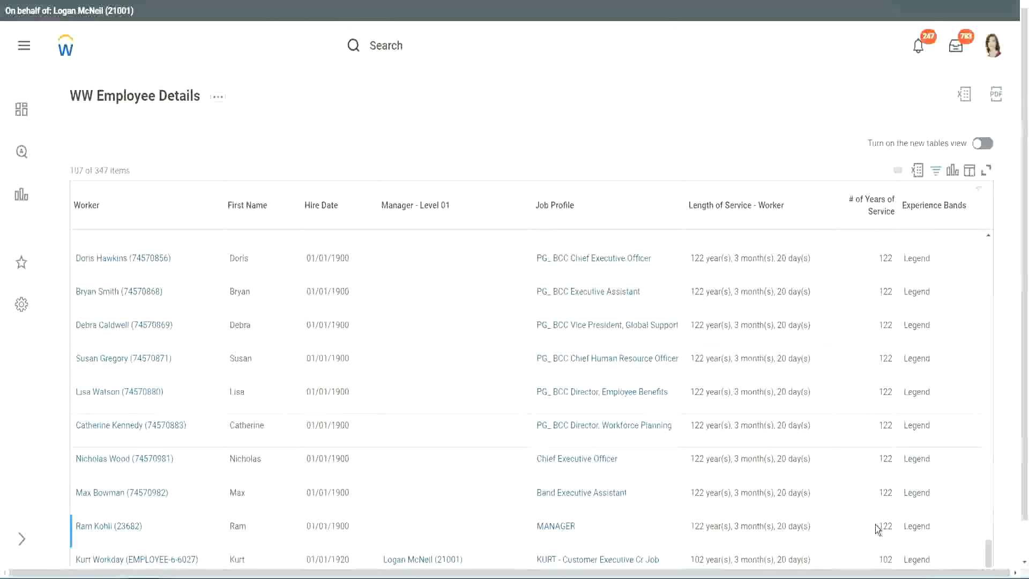
double_click(887, 557)
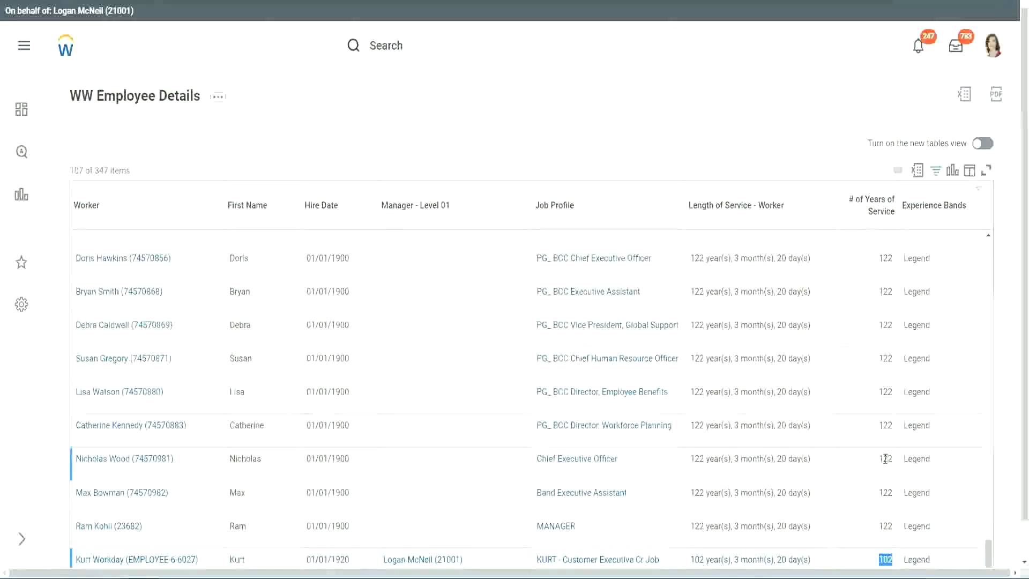
drag(884, 458, 893, 459)
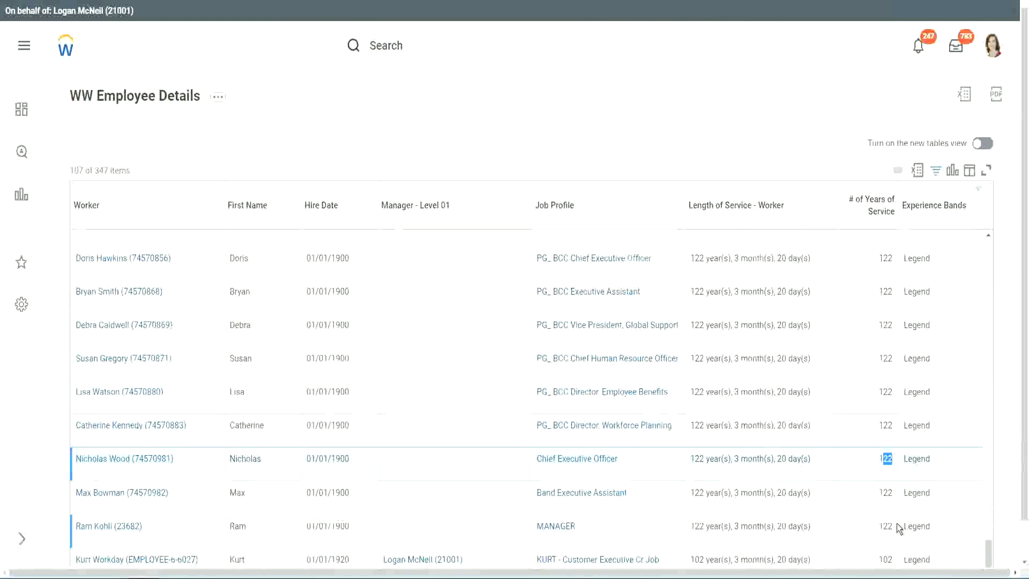
click(864, 427)
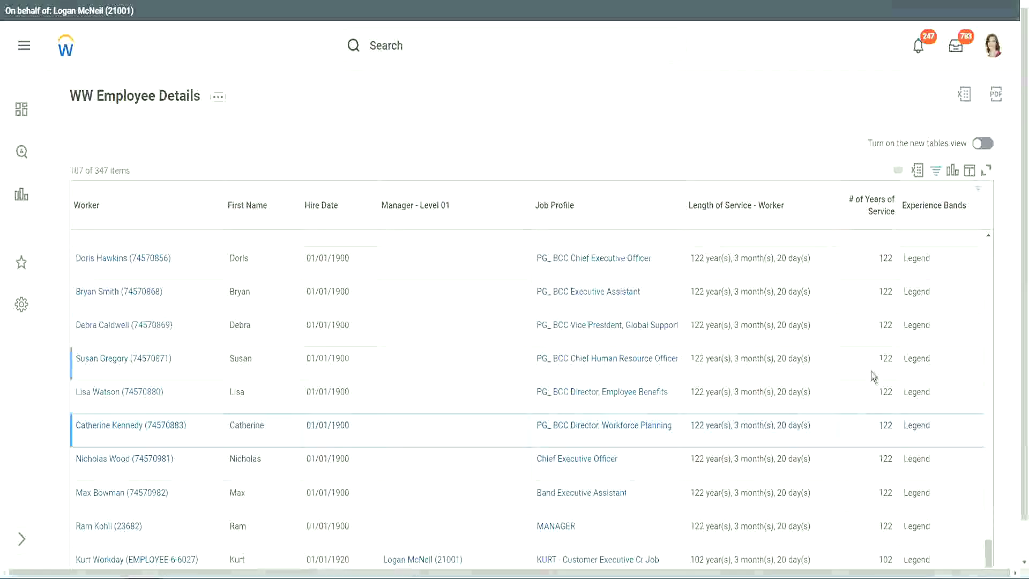
Step: Change the Experience Bands filter value from Legend to Experienced, listing 82 of 347 workers
click(941, 212)
text(Legend)
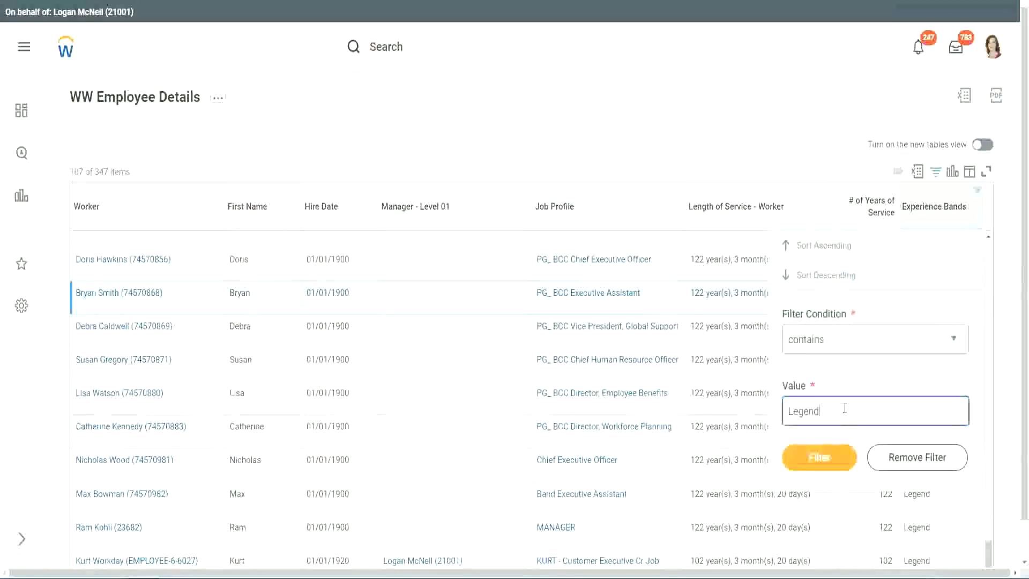
double_click(789, 411)
text(Experienced)
click(824, 458)
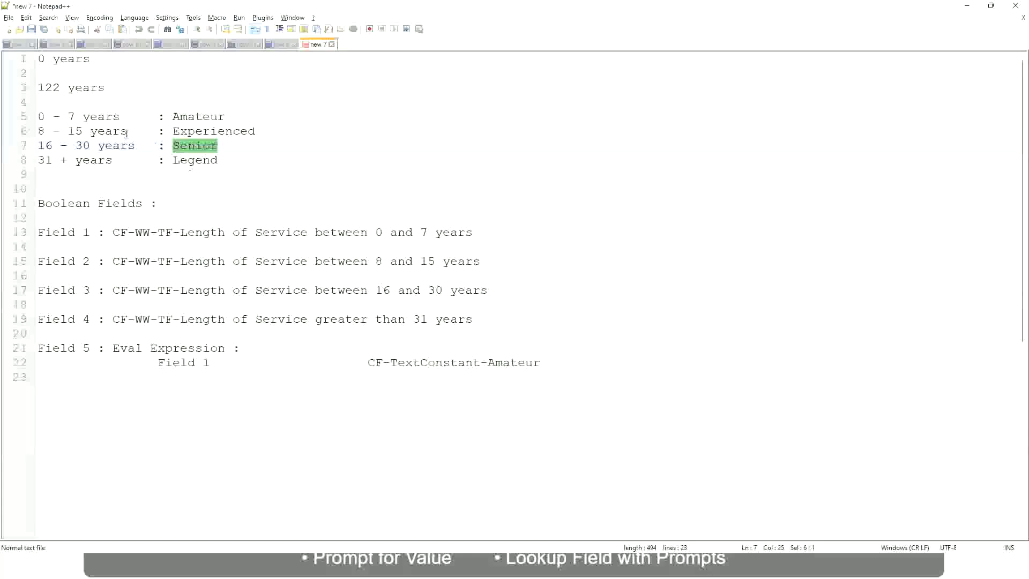
Step: Compare against the 8 - 15 years band line in the Notepad++ notes
click(47, 132)
drag(47, 132, 82, 131)
click(119, 132)
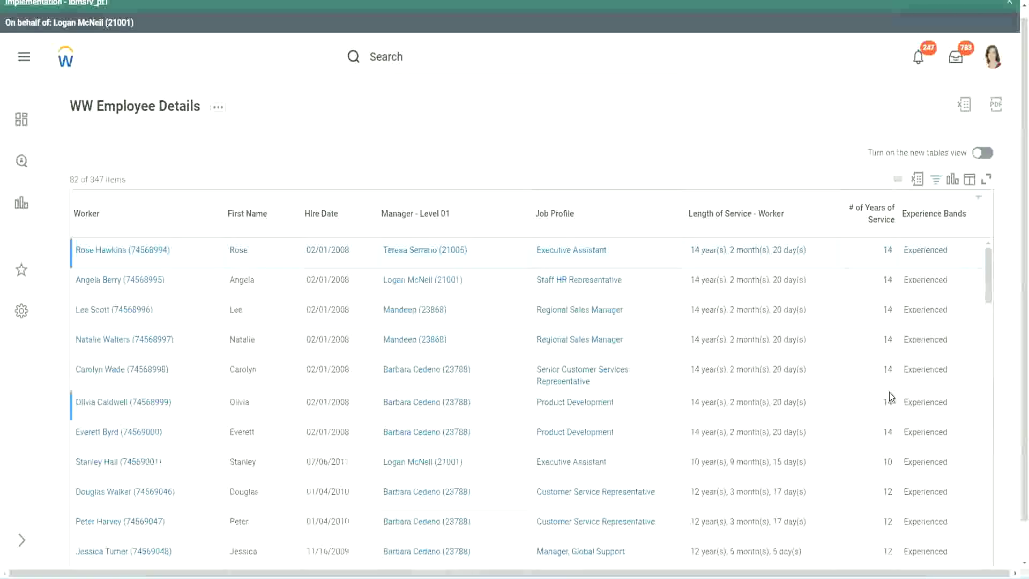
scroll(890, 394, down, 5)
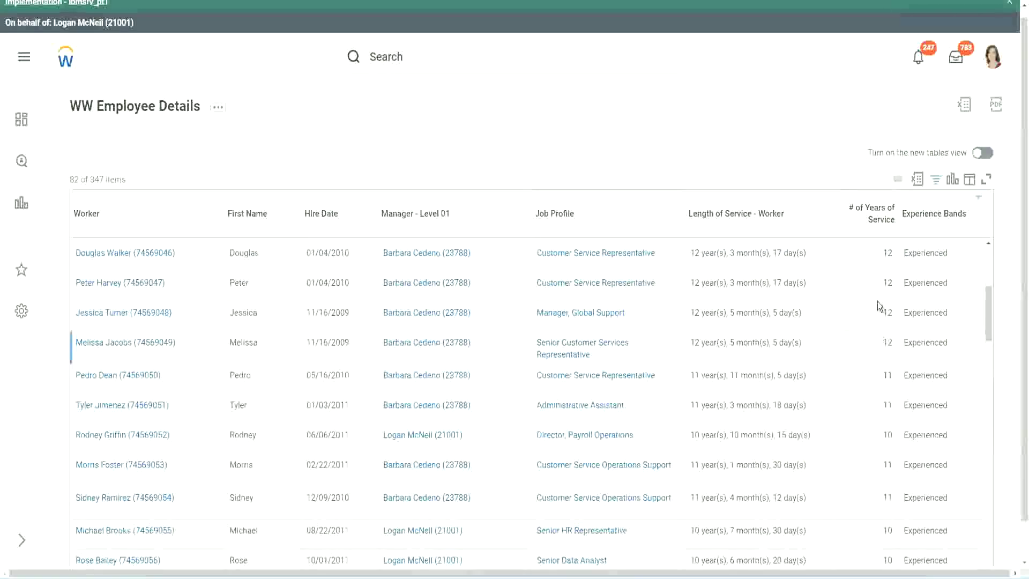
drag(882, 281, 903, 290)
double_click(916, 283)
scroll(891, 370, down, 2)
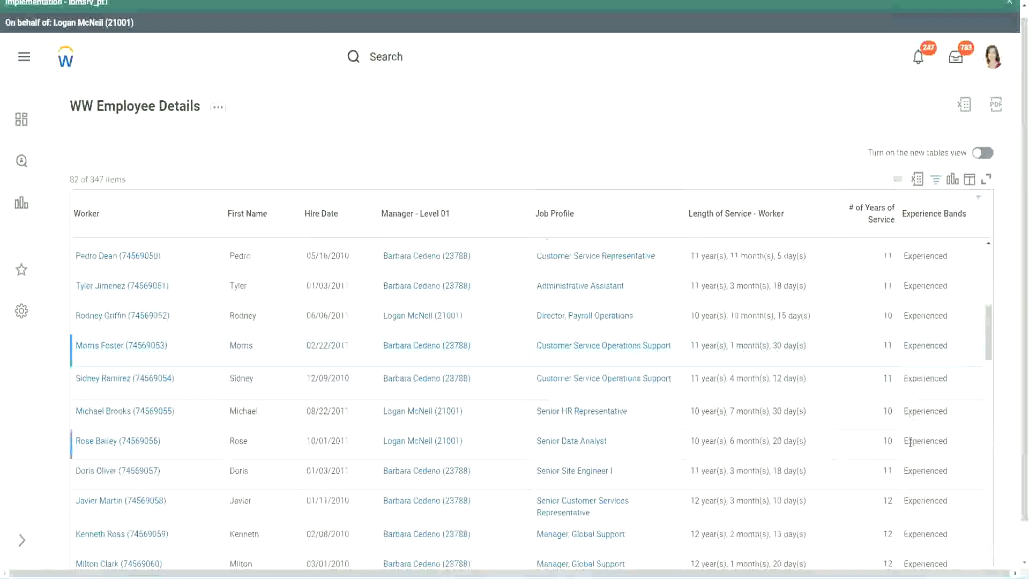
scroll(911, 442, down, 10)
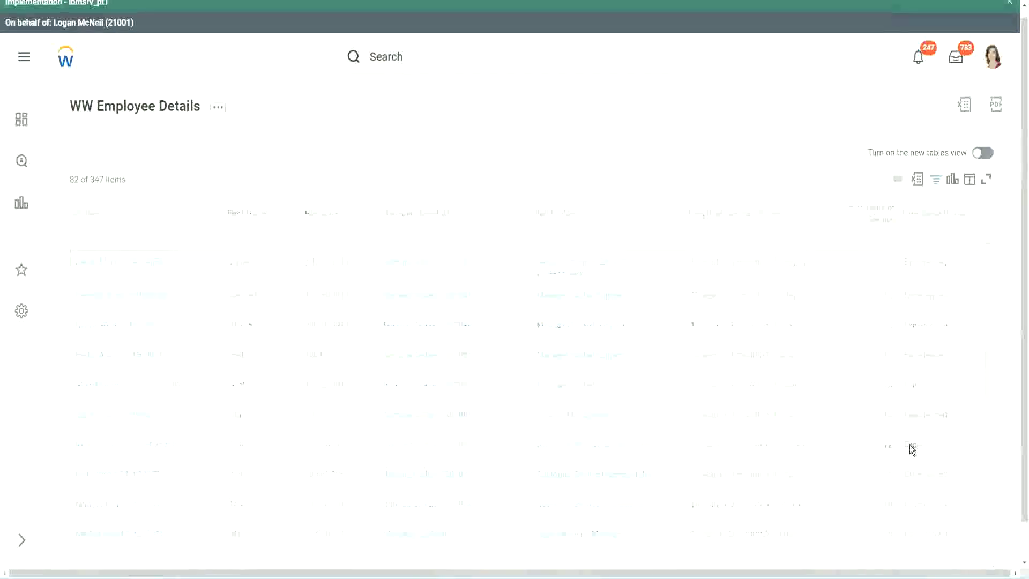